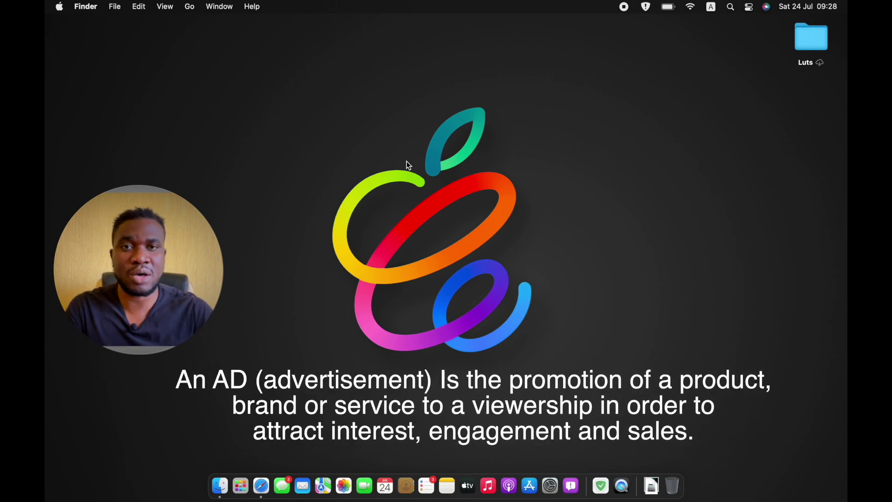
Step: Launch Safari full screen and open the Safari Extensions catalogue in the App Store
left_click(261, 485)
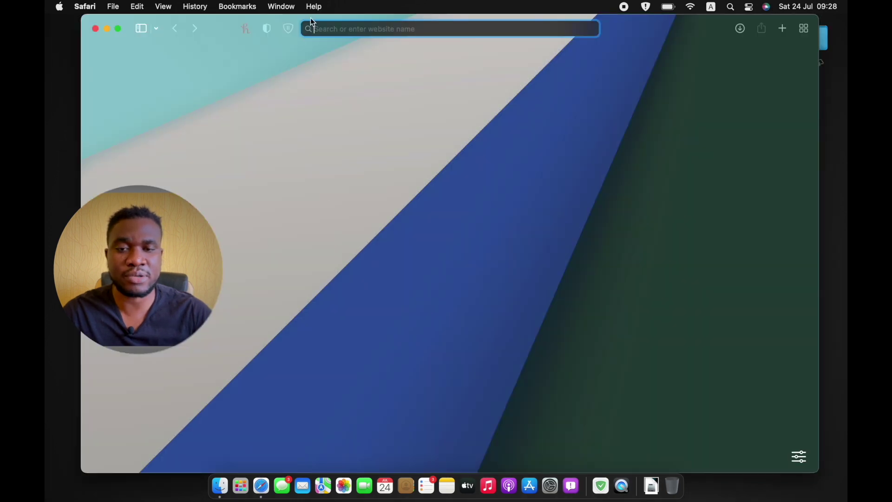
left_click(119, 29)
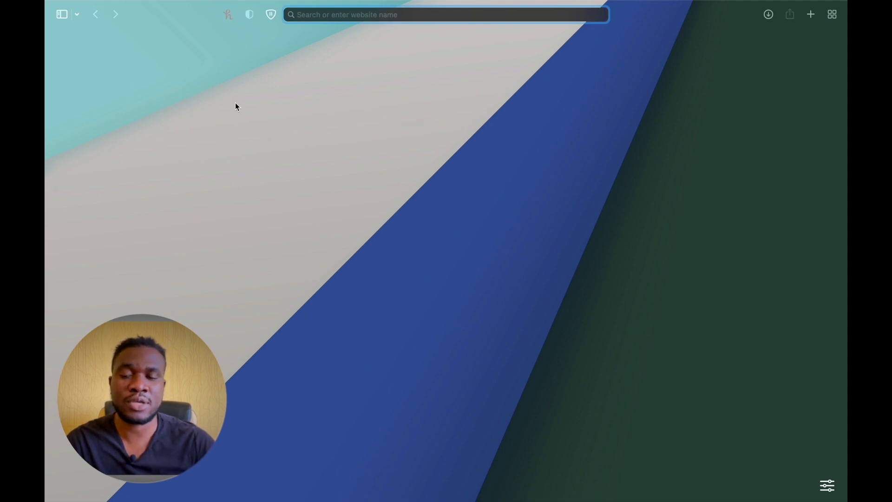
mouse_move(212, 2)
left_click(84, 7)
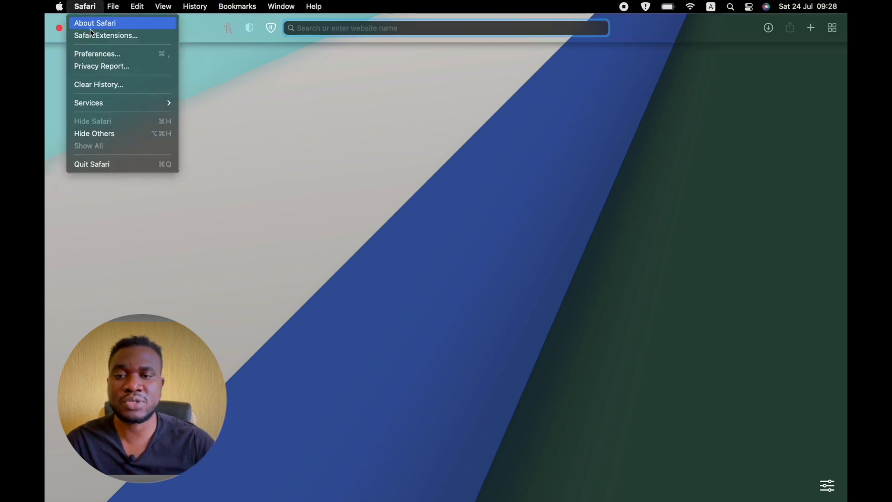
left_click(106, 36)
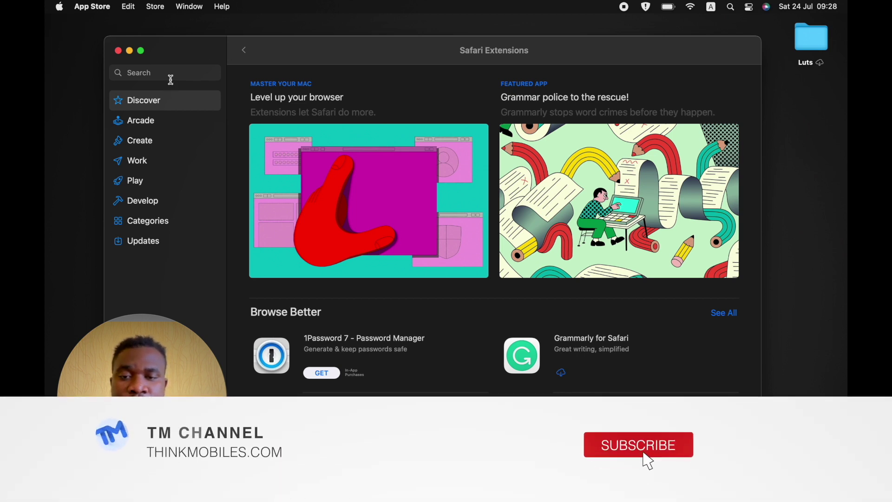
Step: Search the App Store for 'adguard for safari' and get AdGuard for Safari
left_click(174, 77)
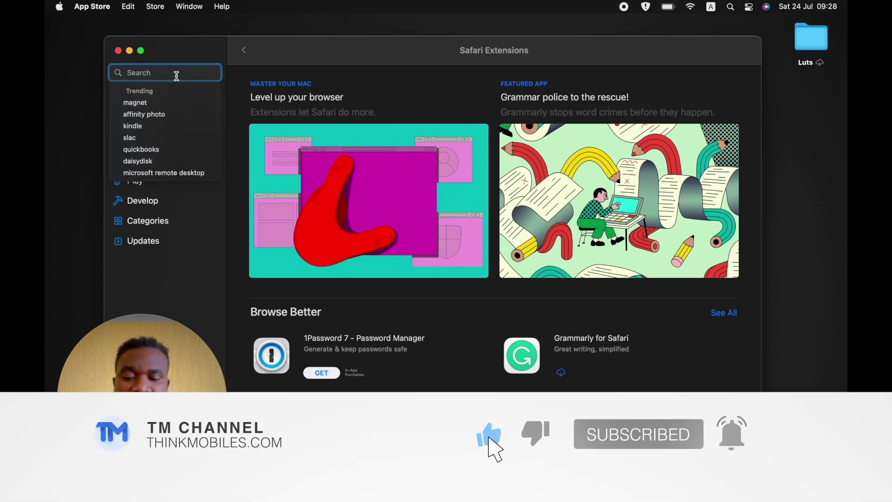
type("Adg")
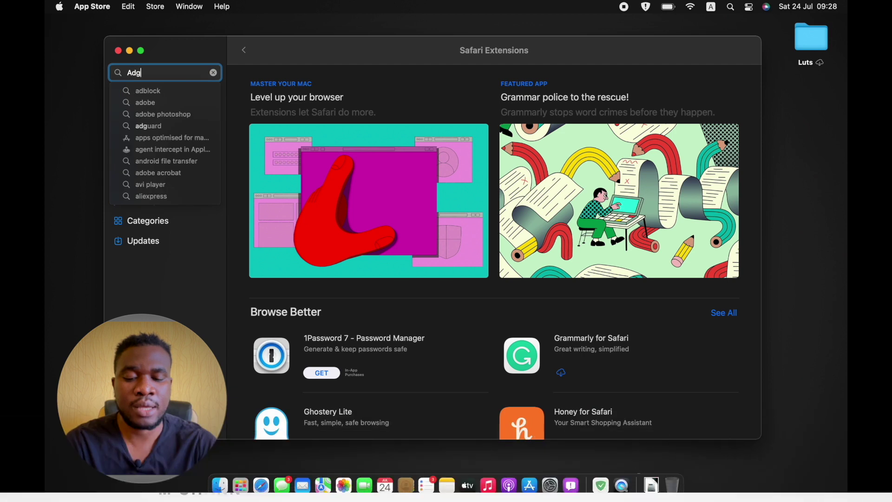
type("ua")
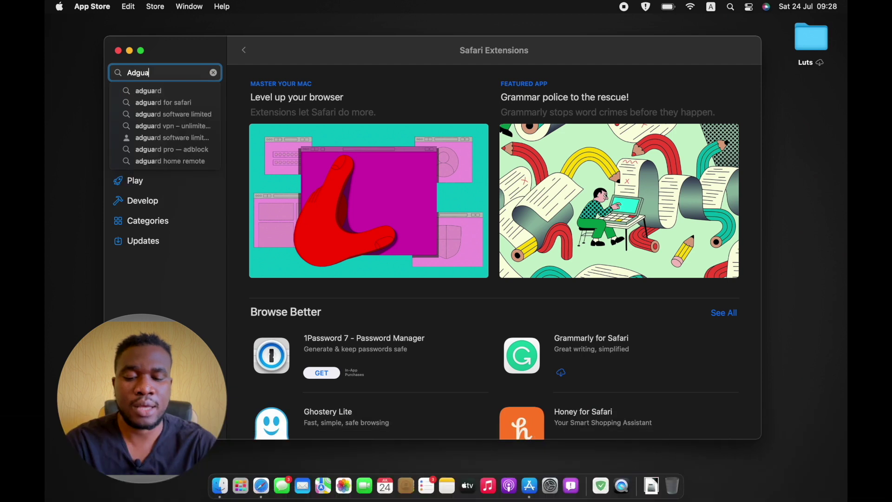
left_click(172, 102)
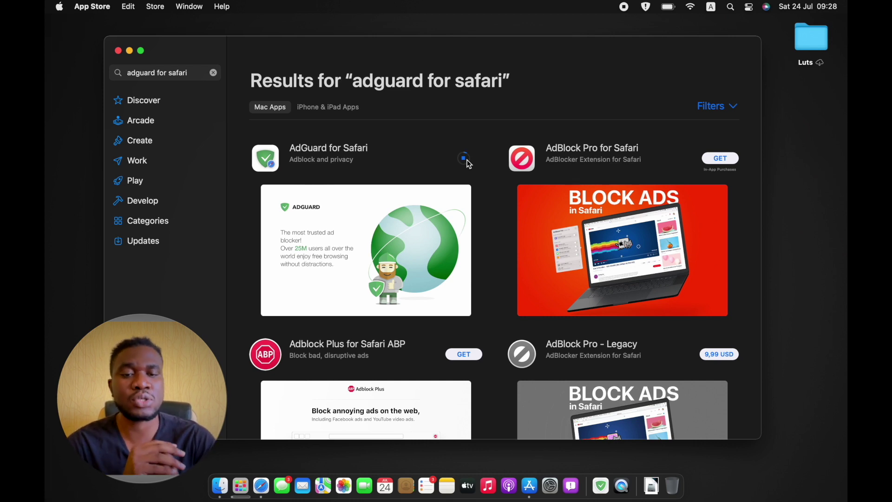
Step: Watch AdGuard for Safari downloading in the Launchpad apps overview
key("F4")
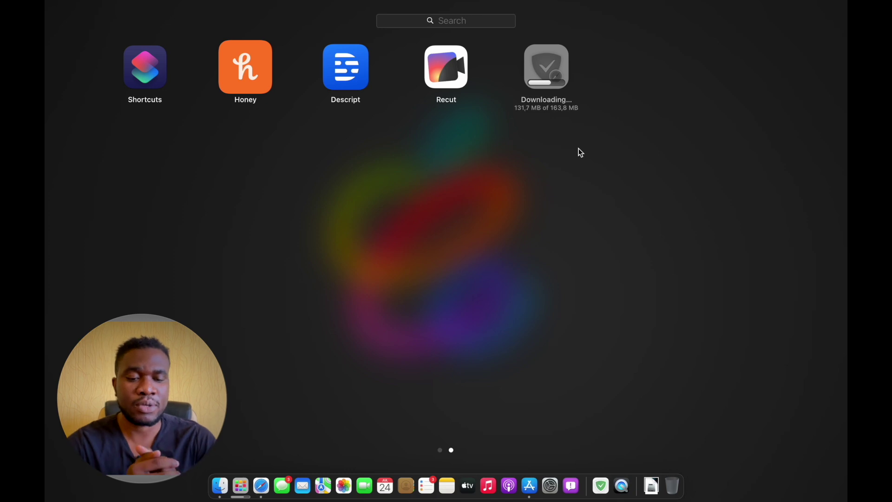
left_click(321, 132)
key("F4")
Step: Launch AdGuard for Safari and review its General settings and Filters list
left_click(557, 72)
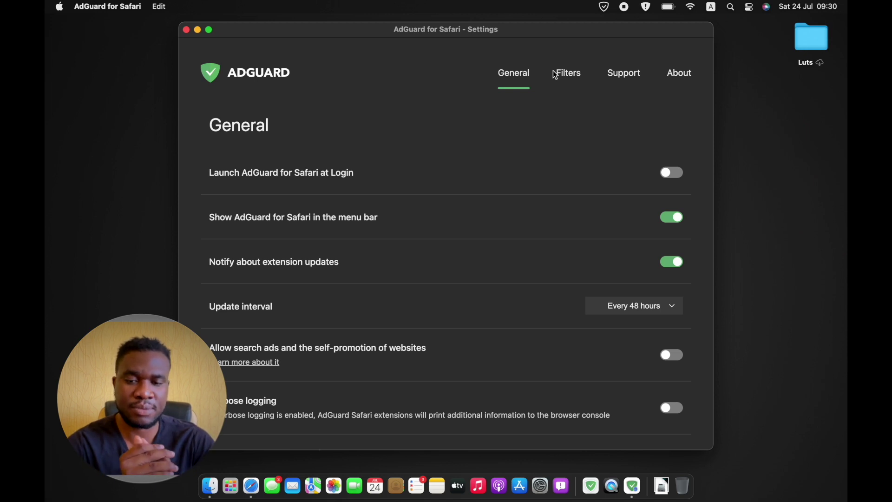
scroll(428, 320, "down", 10)
scroll(430, 324, "up", 8)
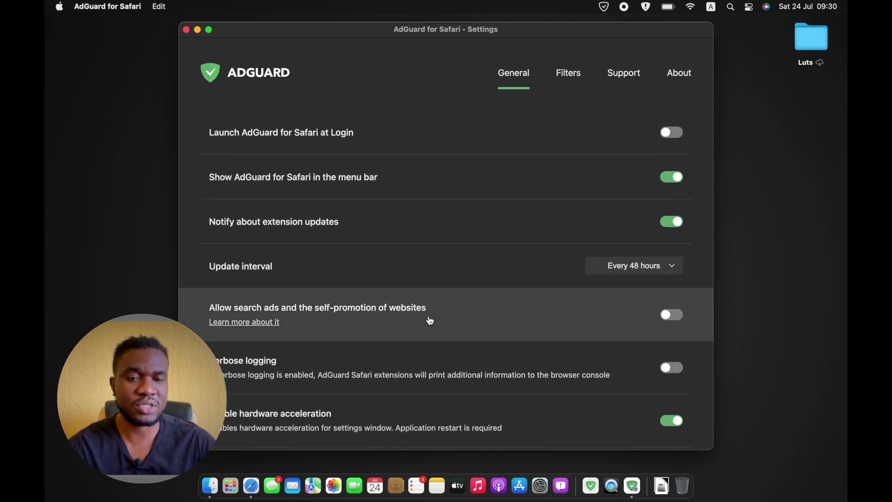
left_click(568, 78)
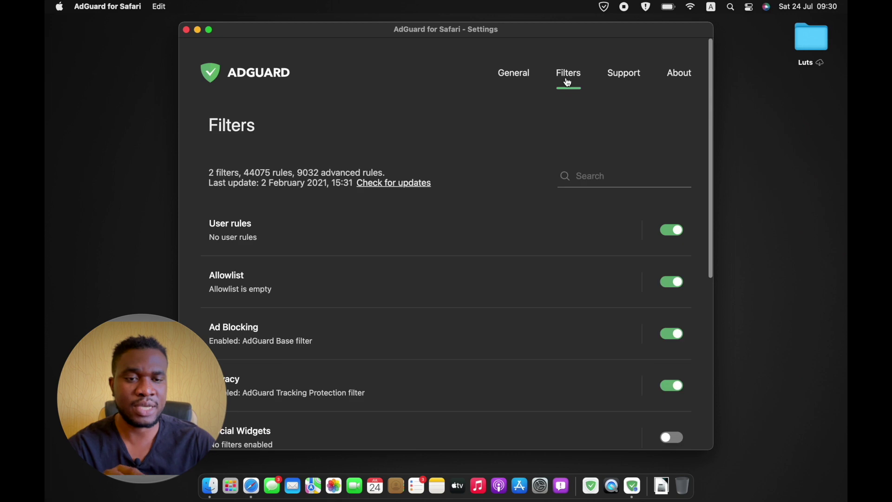
scroll(376, 285, "down", 8)
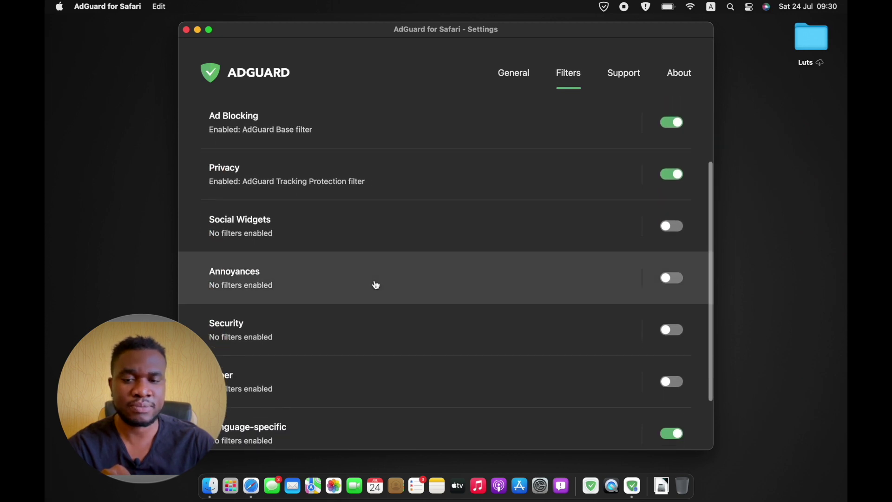
scroll(376, 285, "up", 7)
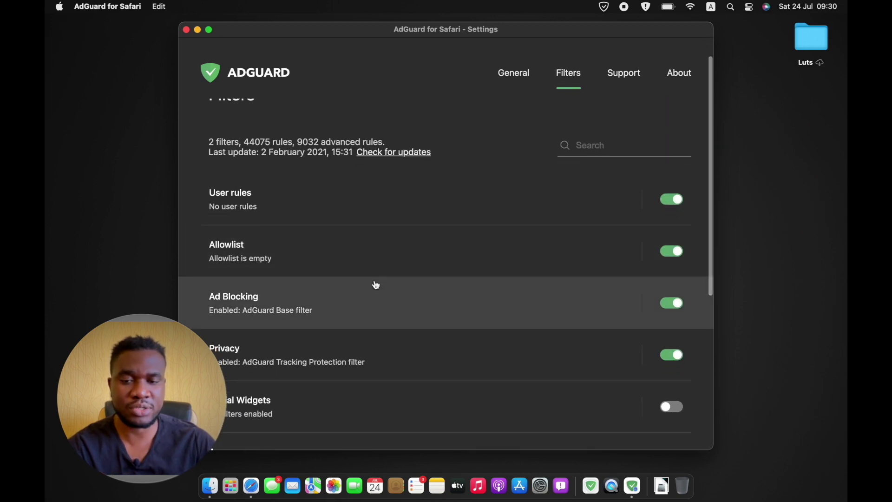
scroll(234, 362, "down", 1)
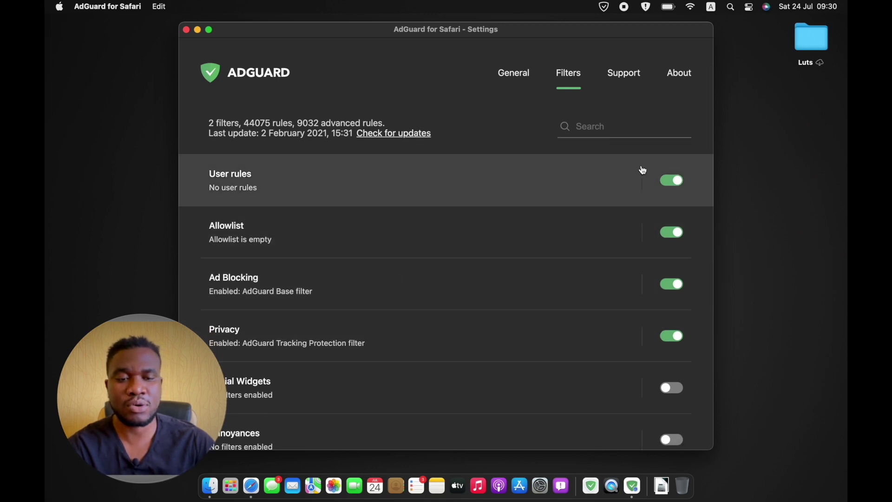
scroll(373, 360, "down", 10)
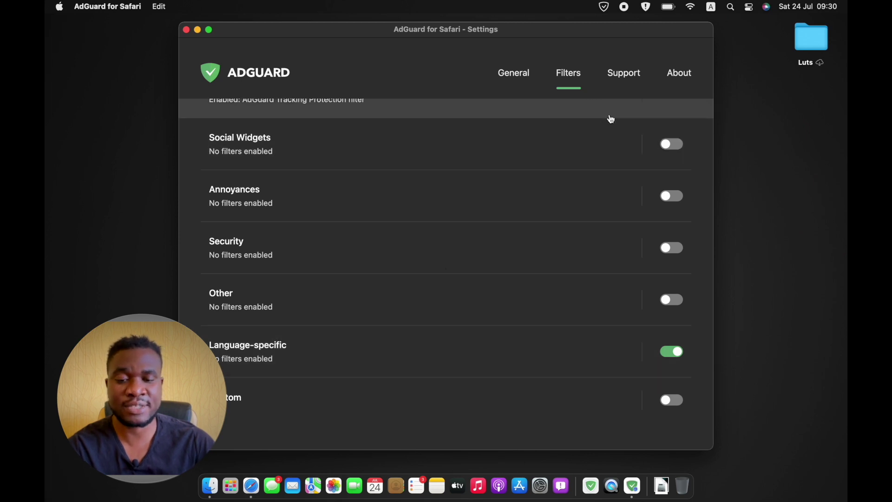
Step: Check the Support and About tabs, then close Settings with AdGuard kept running in the background
left_click(628, 76)
left_click(679, 76)
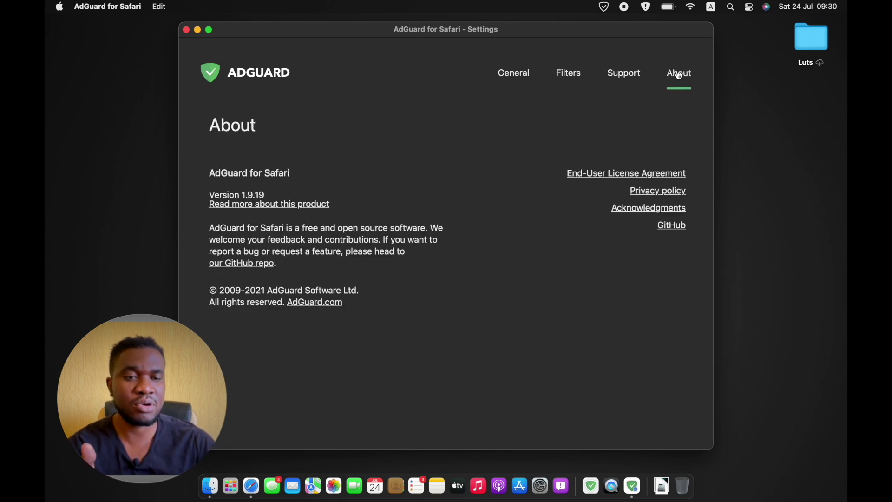
left_click(513, 84)
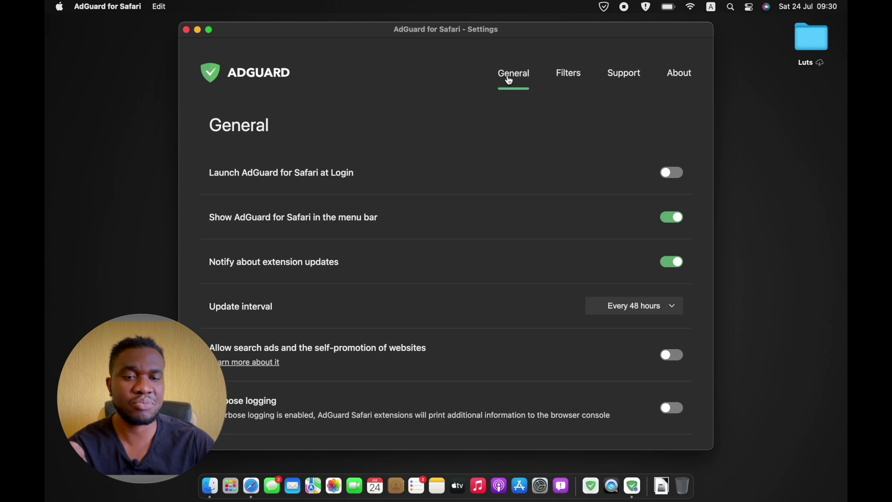
left_click(571, 77)
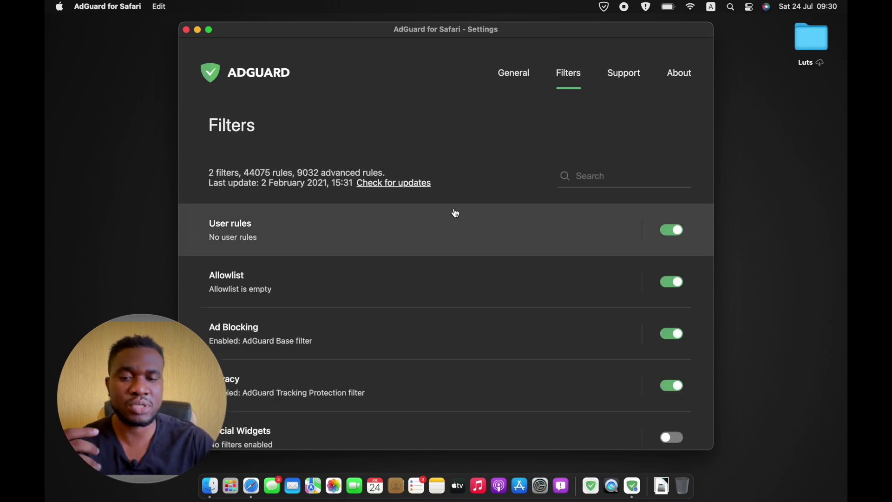
scroll(454, 214, "down", 5)
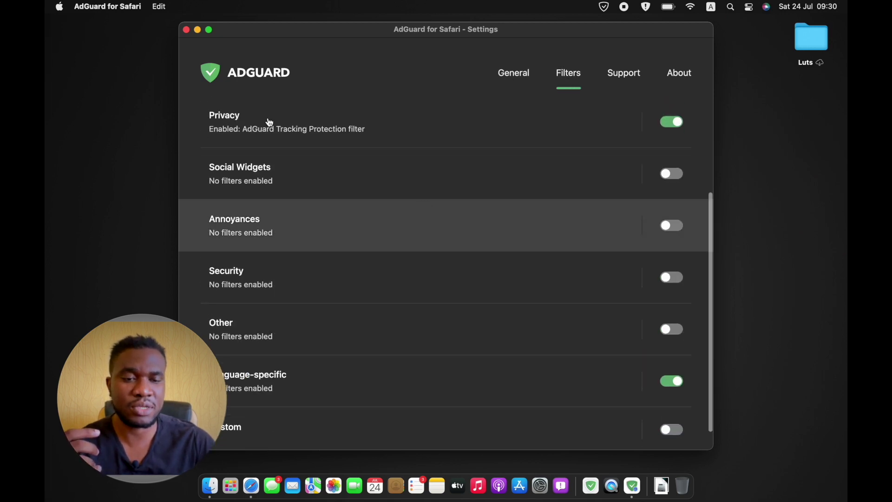
left_click(186, 30)
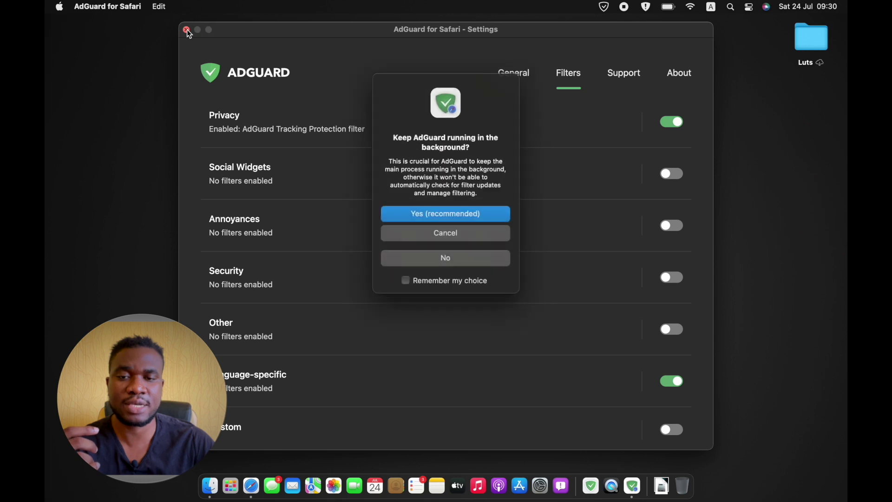
left_click(479, 213)
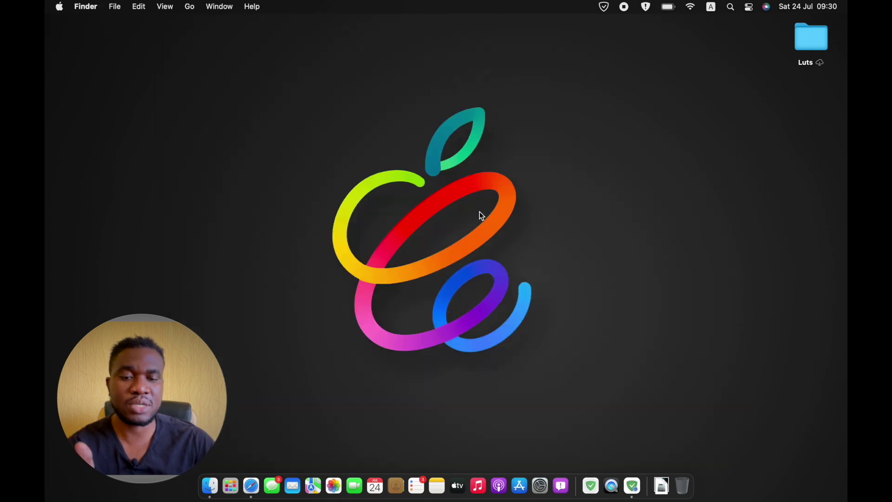
left_click(251, 485)
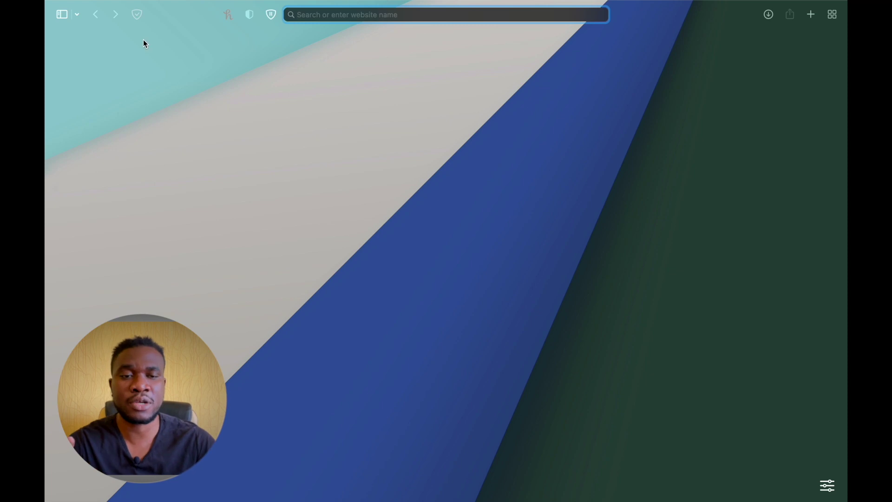
mouse_move(95, 2)
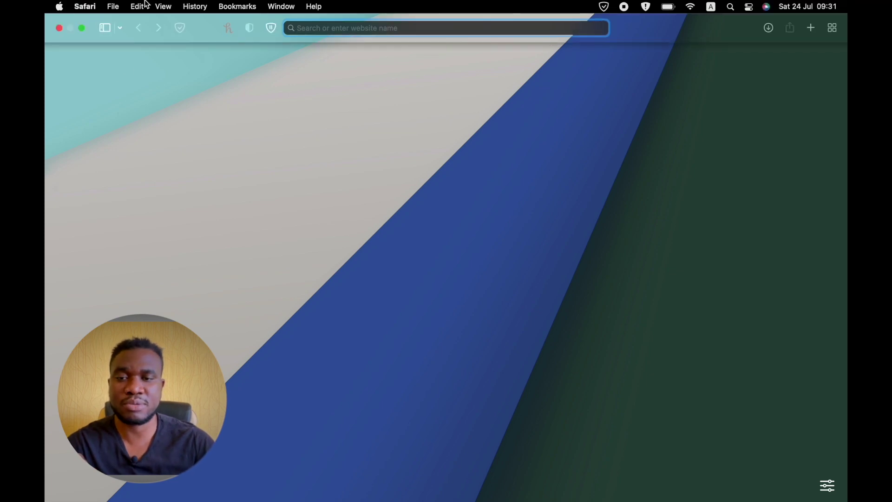
left_click(83, 7)
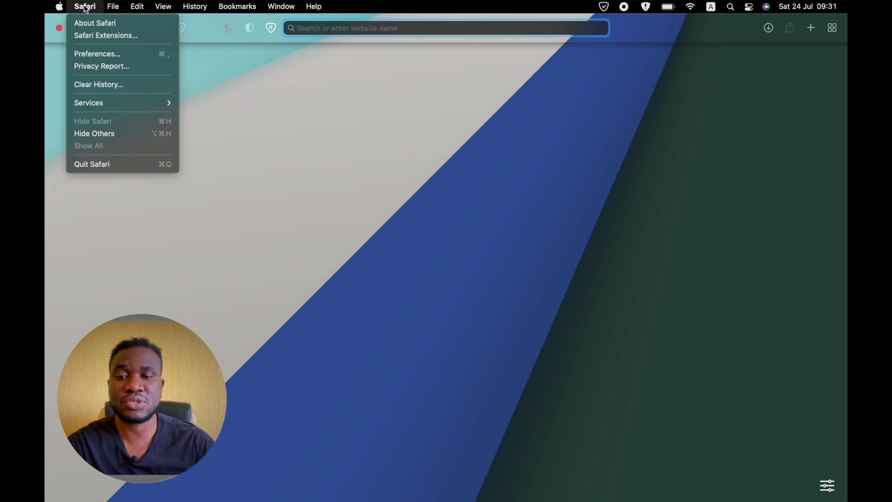
left_click(94, 55)
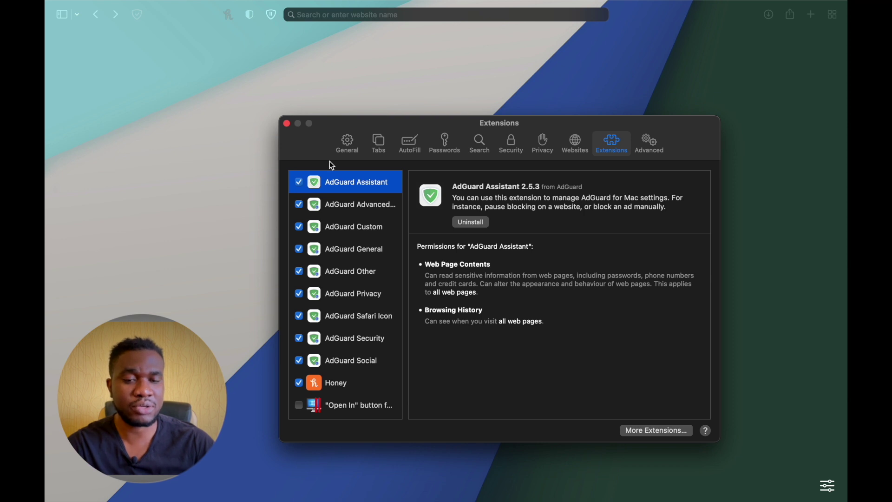
left_click(288, 124)
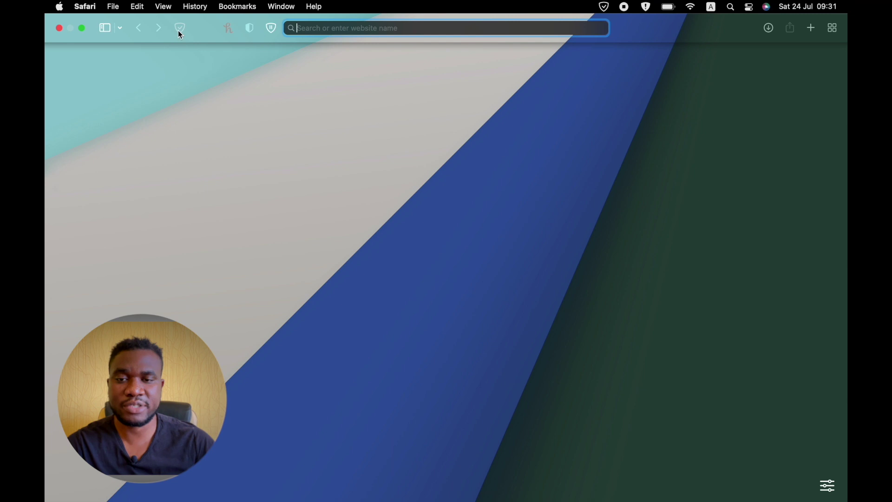
left_click(181, 29)
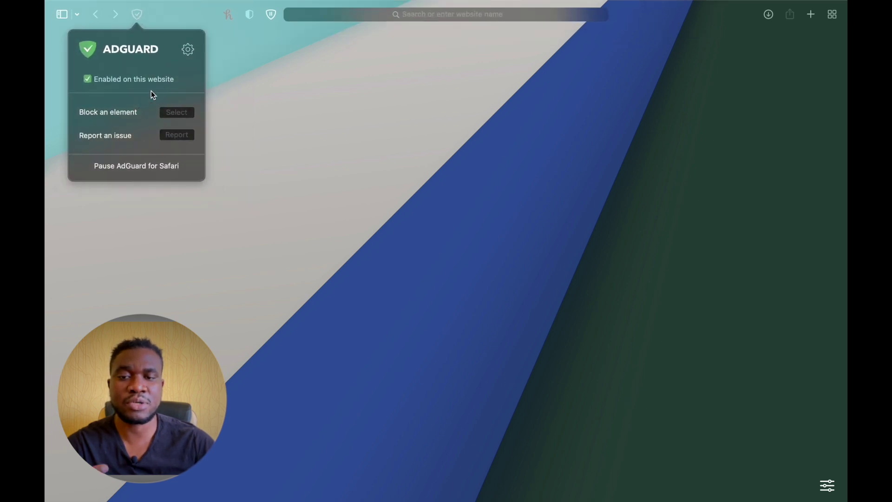
left_click(233, 48)
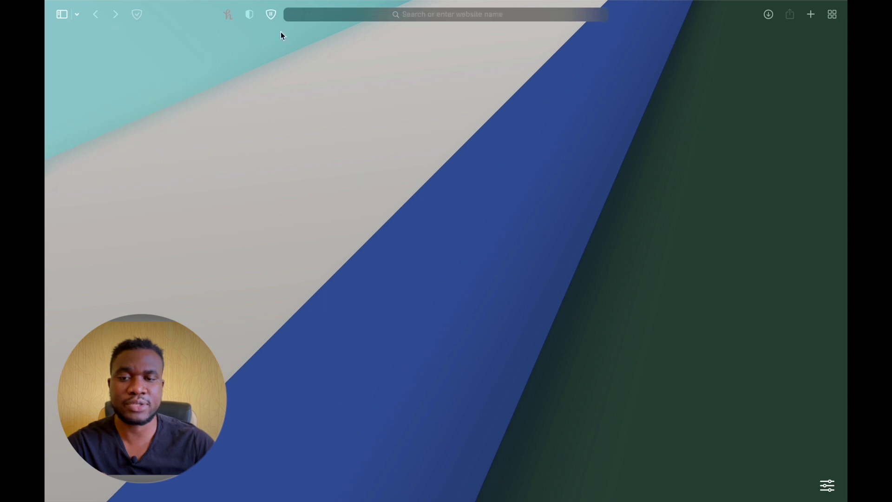
Step: Search for KissAnime, open the first result and switch to the old KissAnime.ru site
left_click(324, 15)
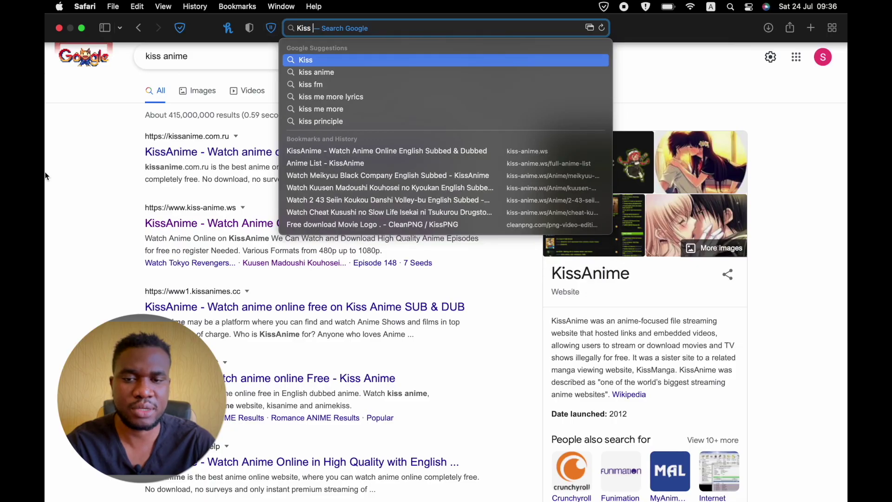
left_click(121, 196)
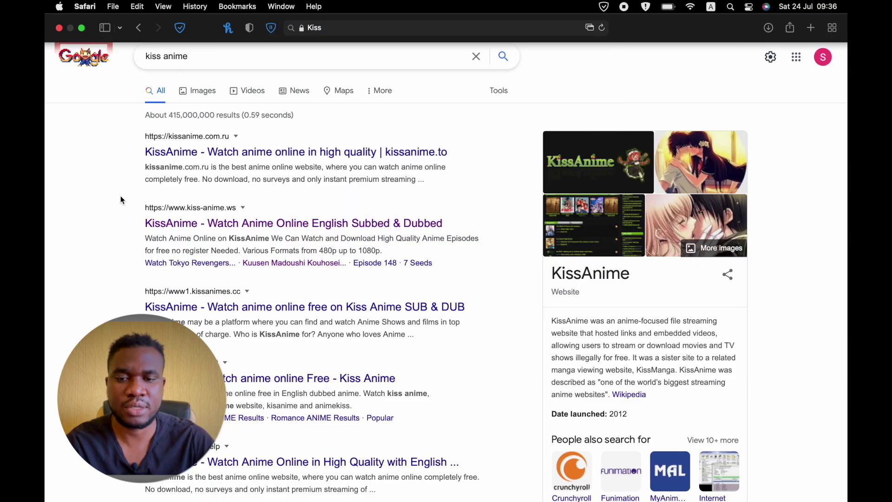
left_click(236, 158)
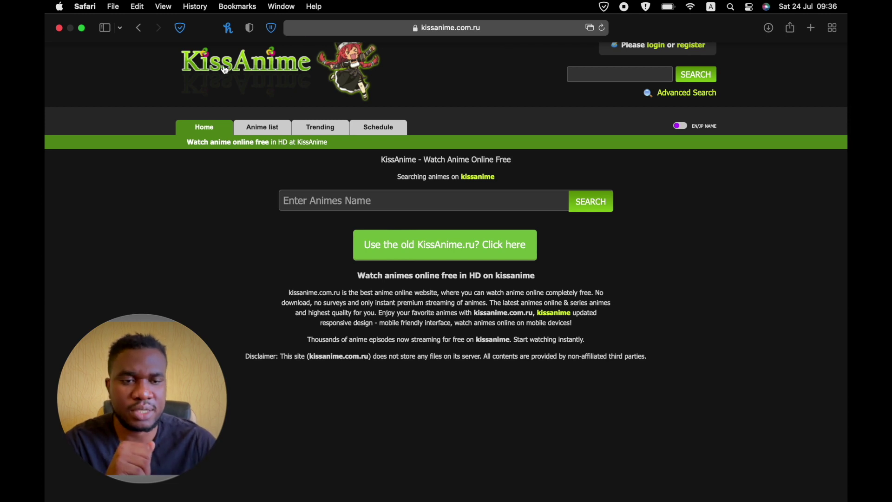
left_click(436, 252)
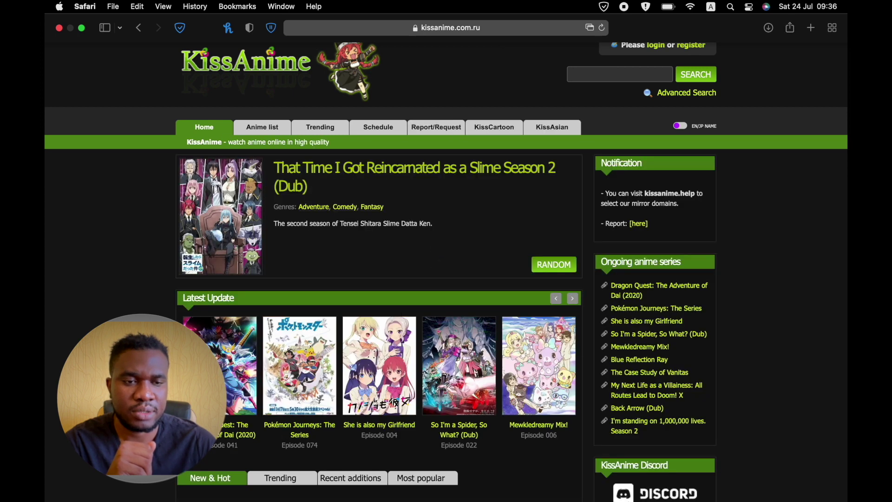
scroll(379, 279, "down", 7)
scroll(379, 279, "up", 4)
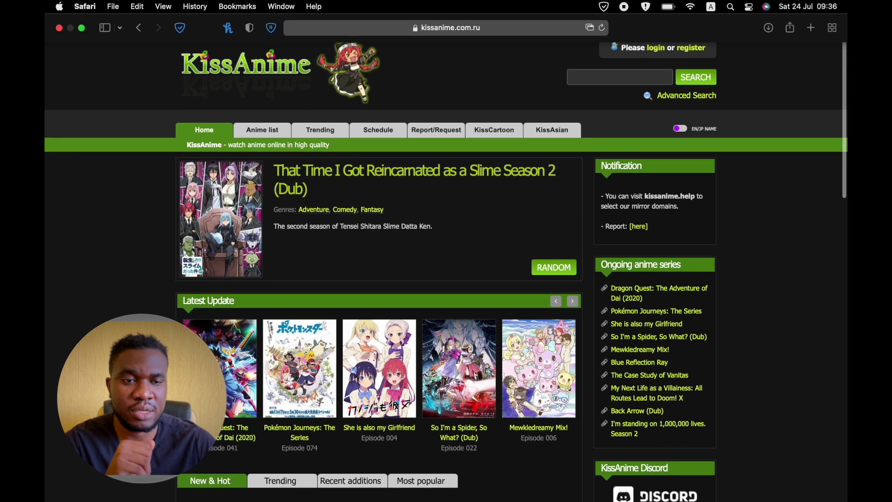
scroll(446, 269, "down", 20)
scroll(446, 269, "up", 20)
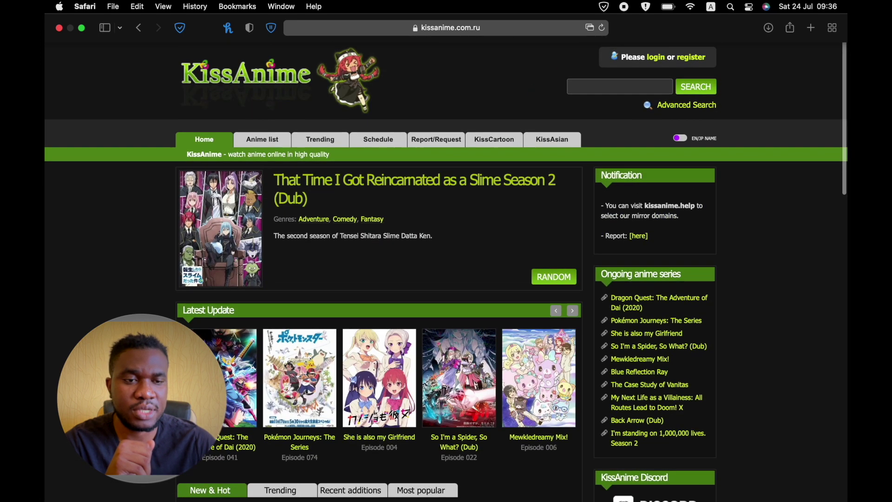
scroll(583, 143, "down", 1)
scroll(307, 339, "down", 10)
scroll(294, 356, "up", 1)
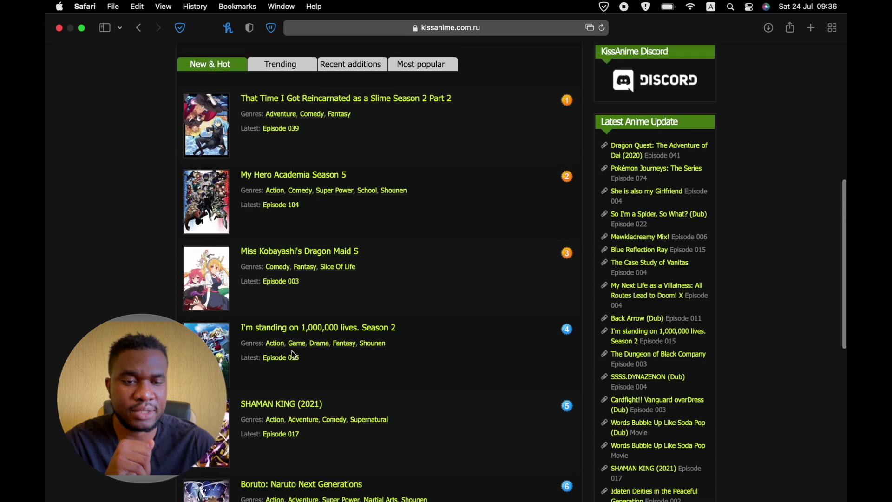
Step: Open Dragon Quest: The Adventure of Dai (2020) Episode 007 and check it for ads
left_click(630, 155)
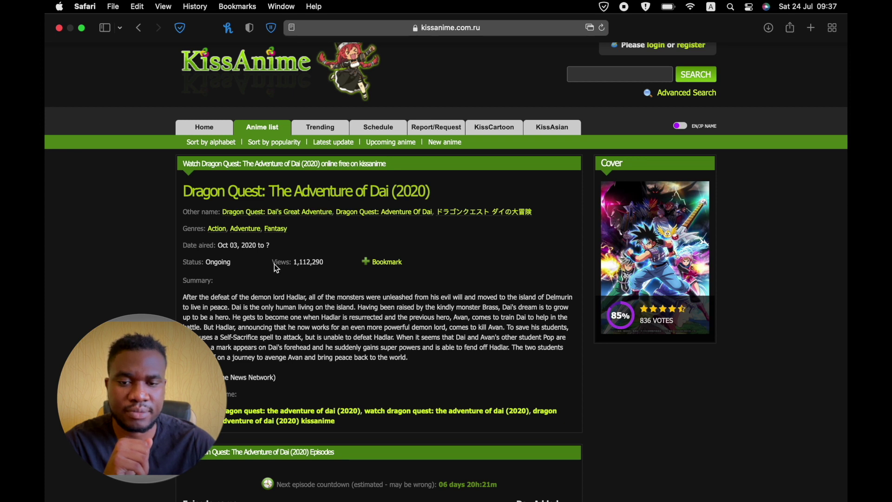
scroll(328, 367, "down", 15)
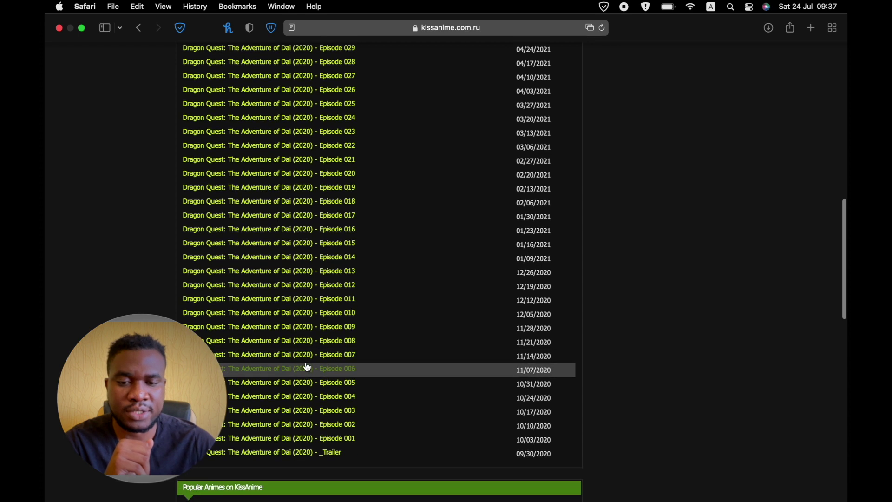
left_click(306, 355)
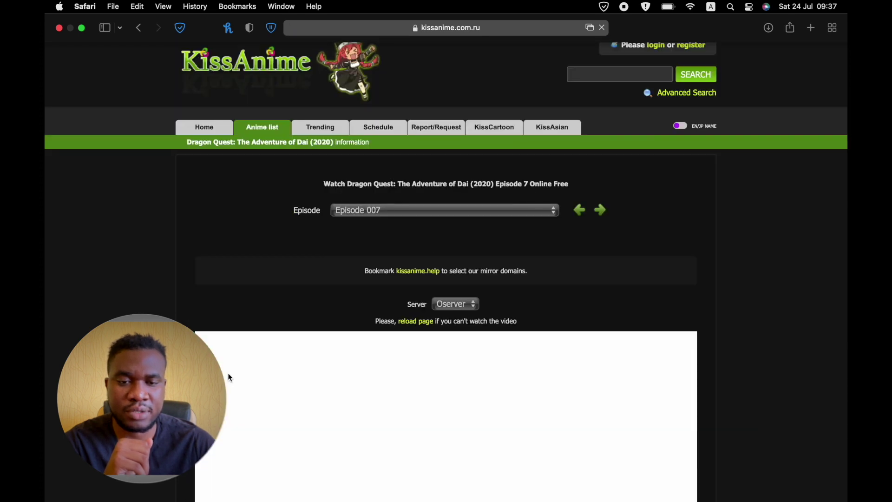
scroll(228, 373, "down", 10)
scroll(228, 373, "up", 12)
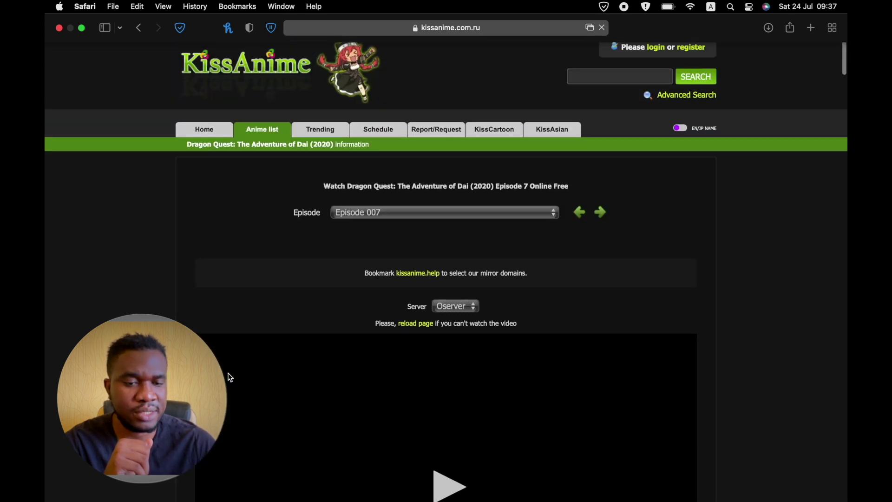
scroll(228, 375, "down", 2)
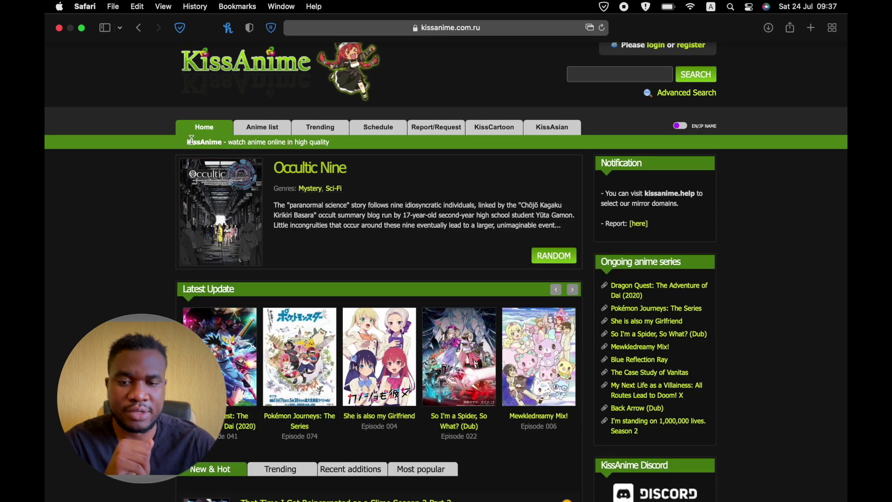
Step: Return to the KissAnime home page and scroll through it checking for ads
left_click(202, 130)
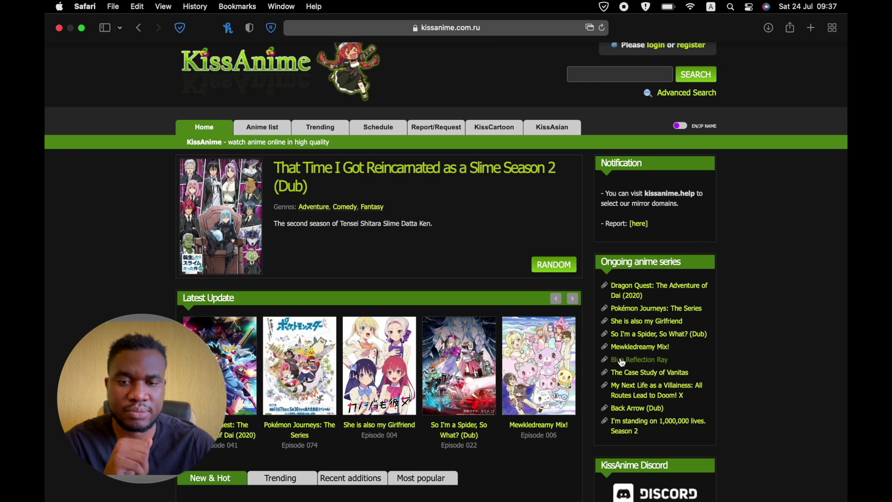
scroll(554, 284, "down", 6)
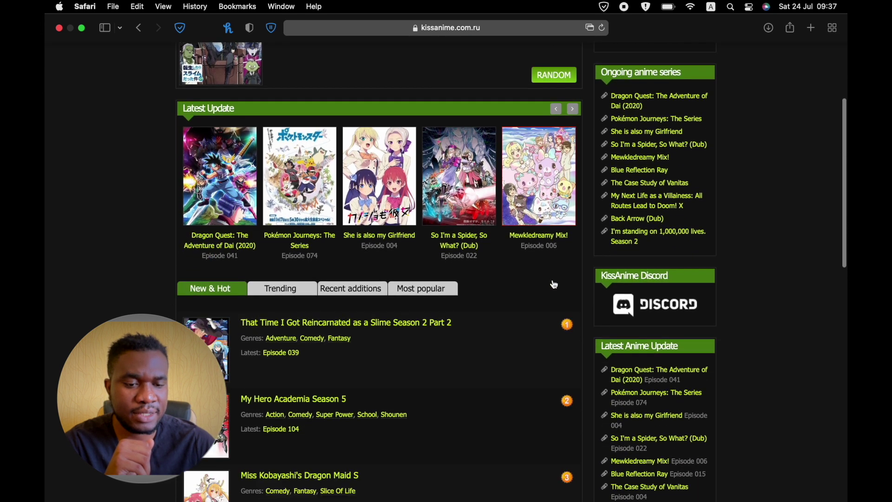
scroll(554, 285, "down", 5)
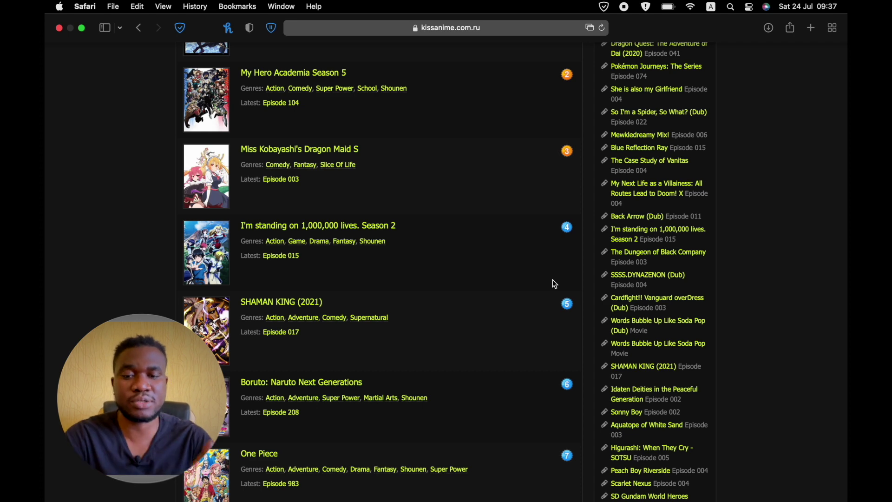
scroll(555, 283, "down", 6)
scroll(480, 235, "up", 15)
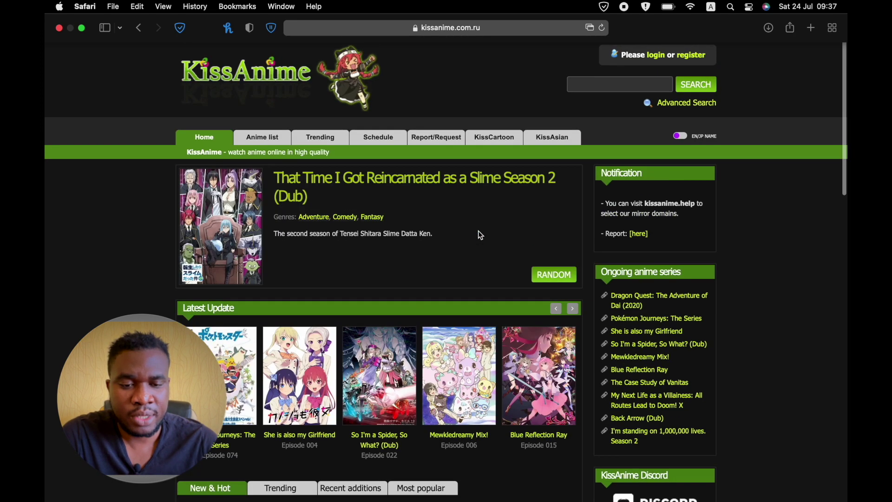
scroll(480, 235, "down", 1)
Step: Untick 'Enabled on this website' in AdGuard's panel and reload the KissAnime page
left_click(183, 29)
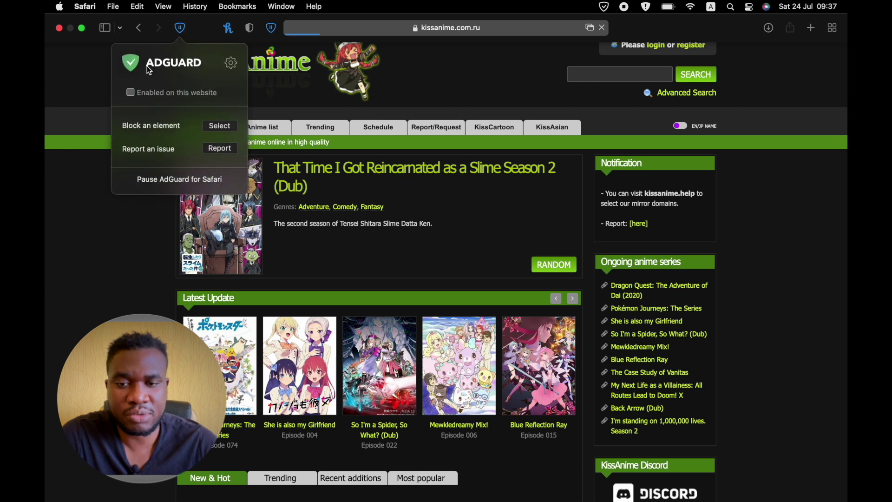
key("super+l")
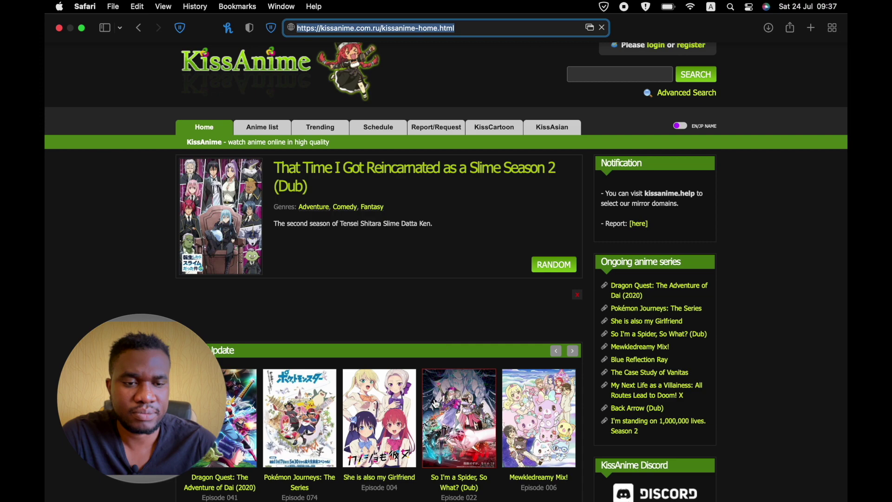
Step: Test a KissAnime ad banner for pop-ups, close the blank tab it opens, and recheck the page
scroll(436, 421, "down", 15)
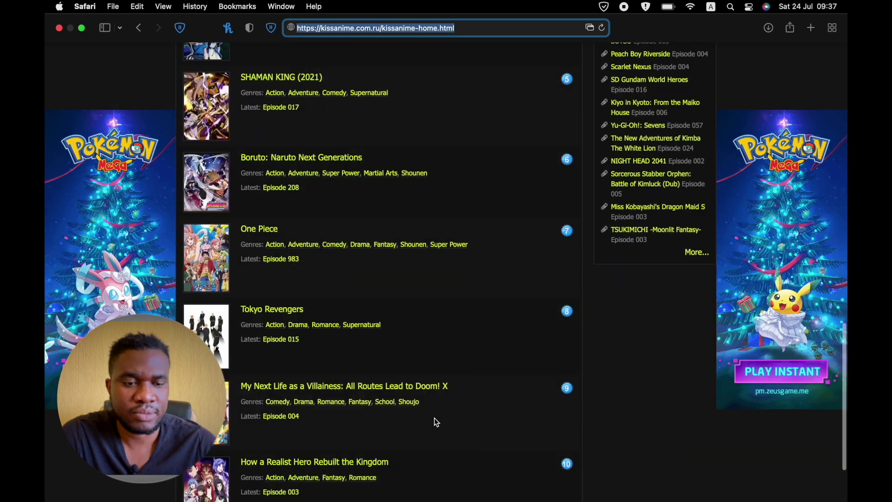
scroll(436, 422, "up", 12)
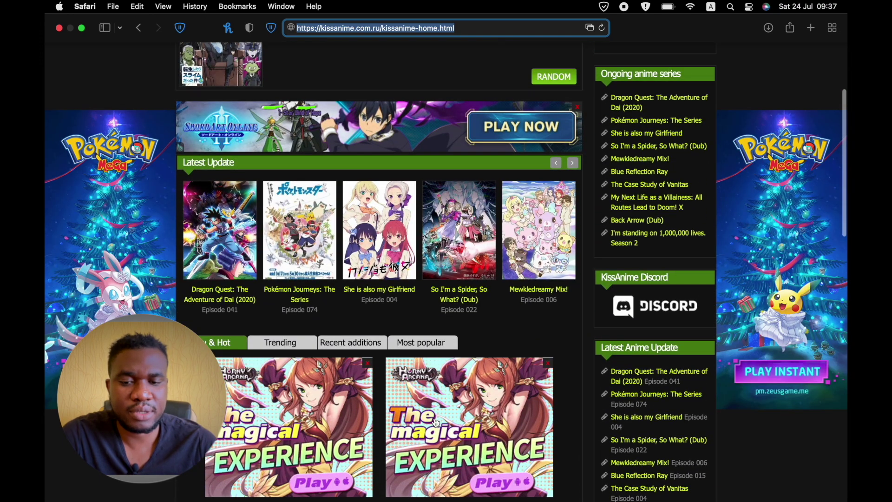
scroll(436, 422, "down", 4)
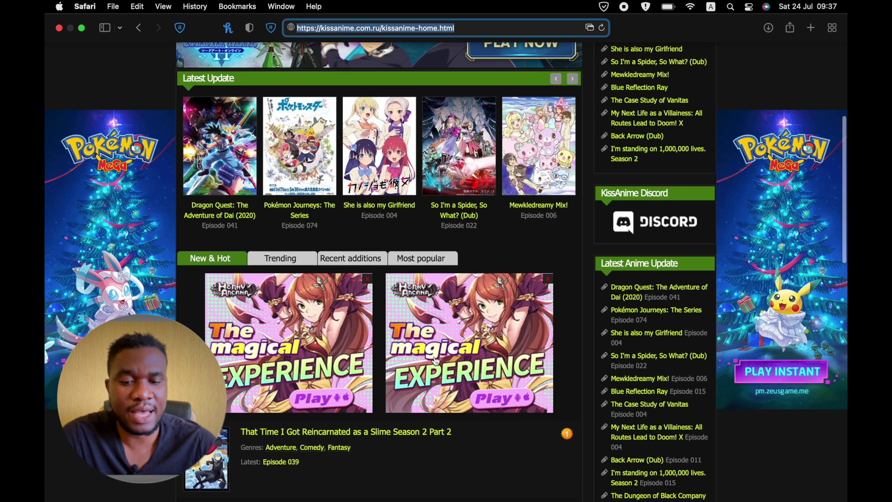
left_click(436, 361)
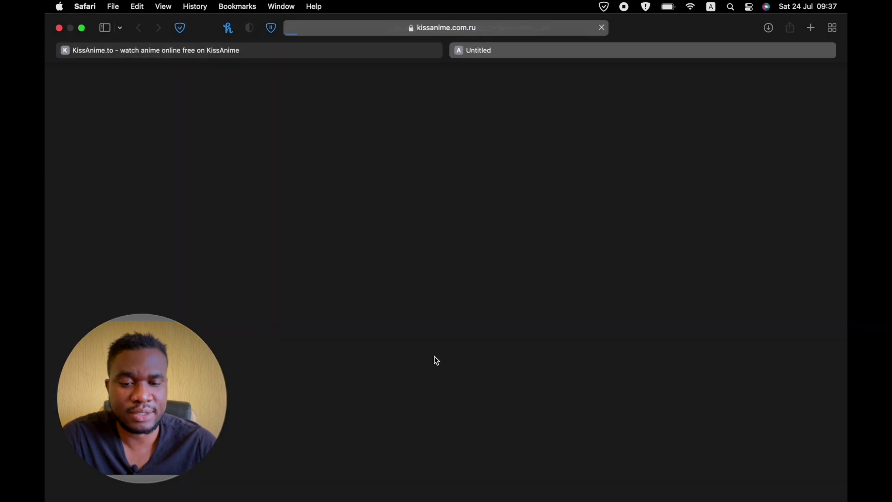
left_click(458, 51)
scroll(256, 278, "up", 6)
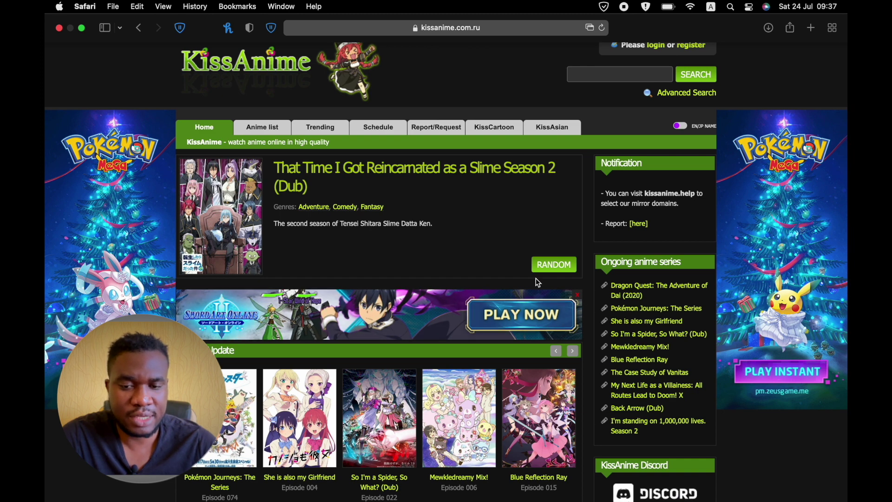
scroll(470, 234, "down", 15)
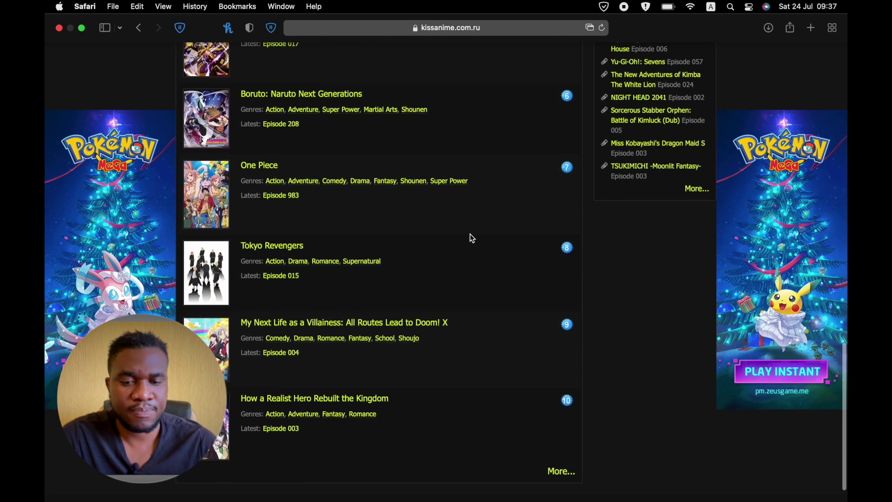
scroll(470, 235, "up", 10)
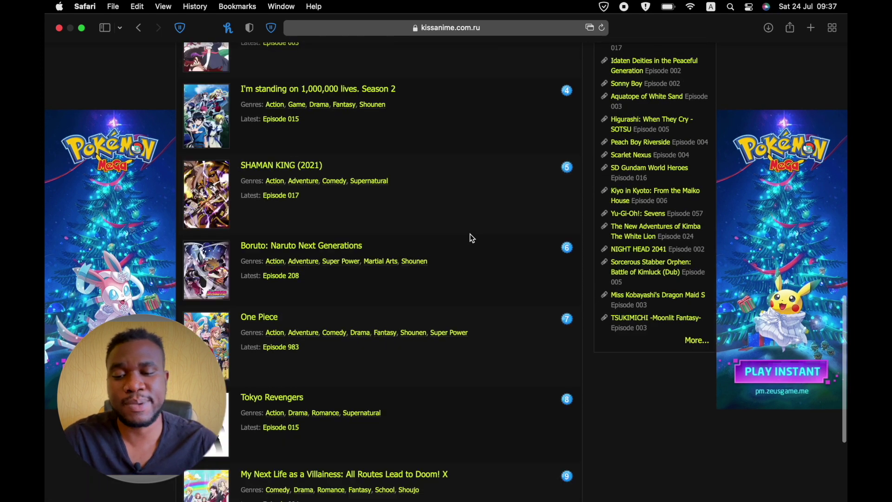
scroll(470, 233, "up", 10)
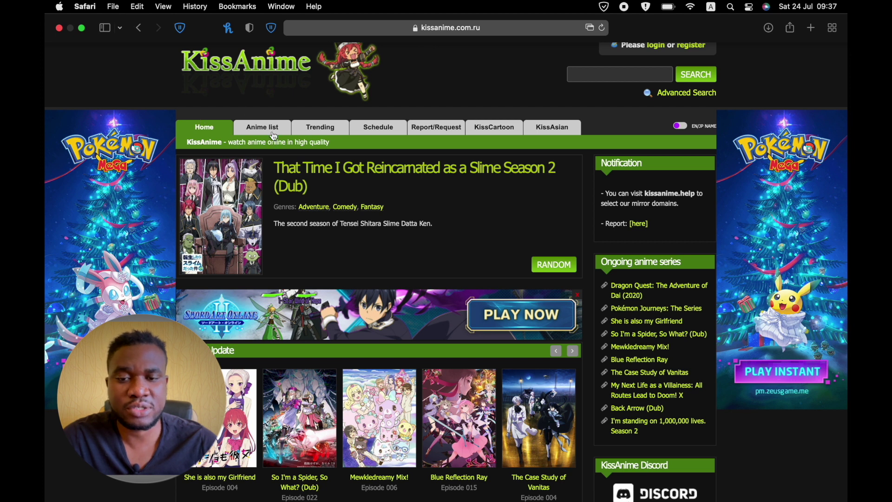
scroll(282, 362, "down", 3)
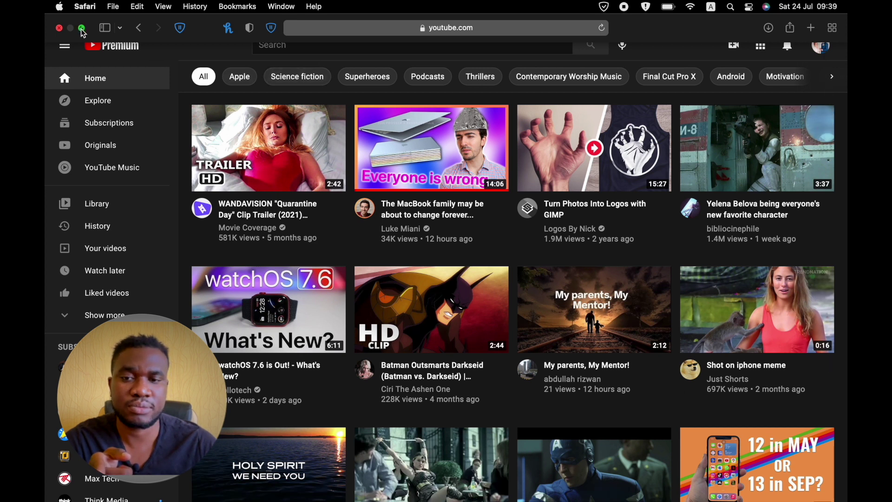
Step: Restore full screen and sign out of the YouTube account from the avatar menu
left_click(82, 28)
left_click(118, 30)
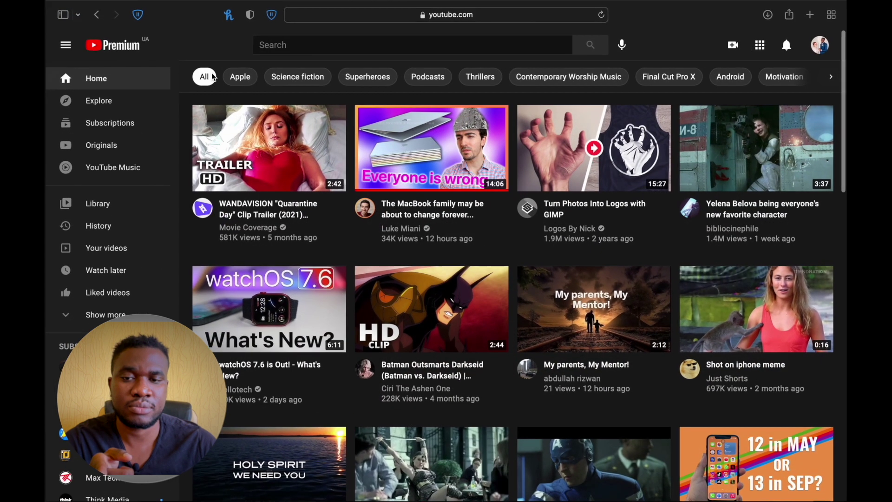
left_click(820, 53)
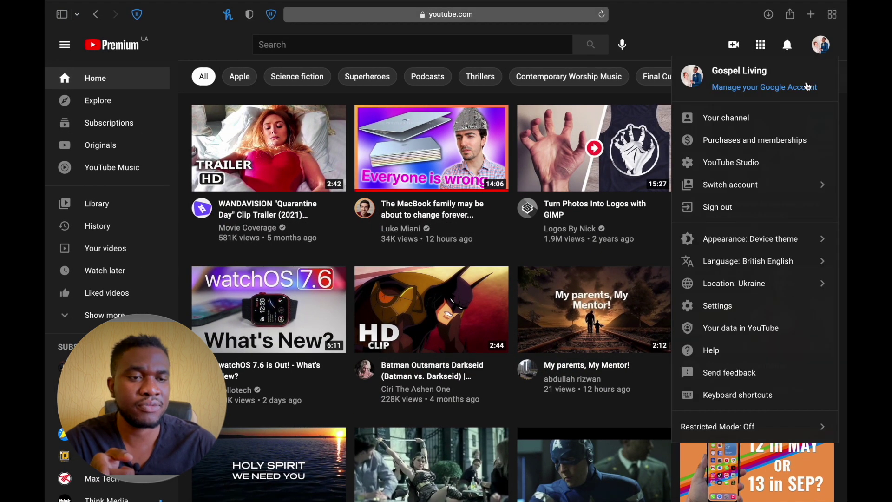
left_click(726, 208)
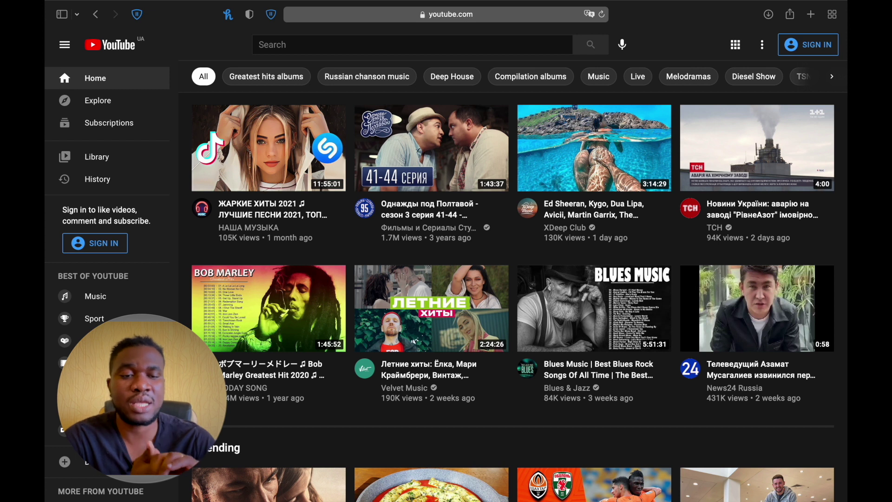
Step: Scroll down the YouTube home feed to the Trending rows and the Ronaldinho video
mouse_move(303, 344)
scroll(474, 387, "down", 6)
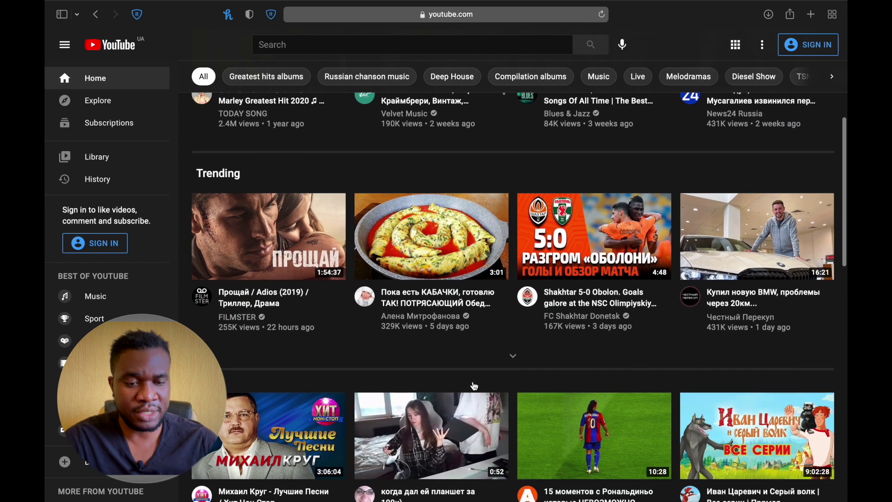
scroll(475, 386, "down", 1)
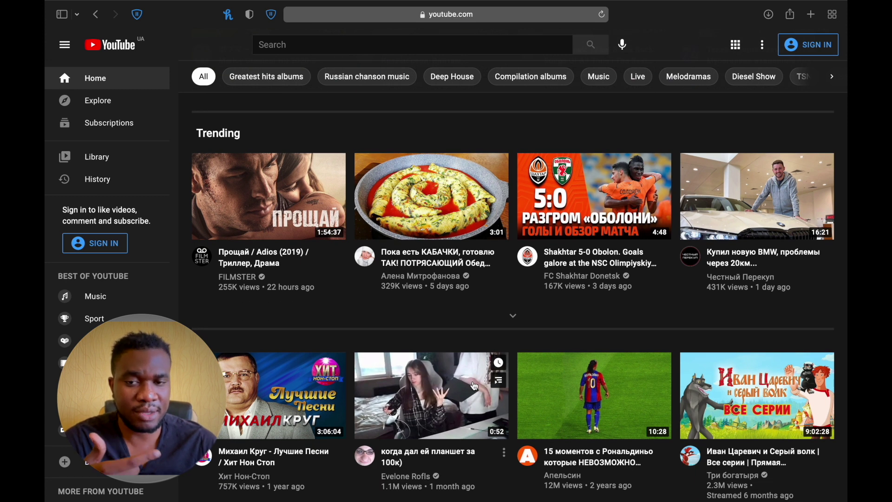
scroll(473, 380, "down", 5)
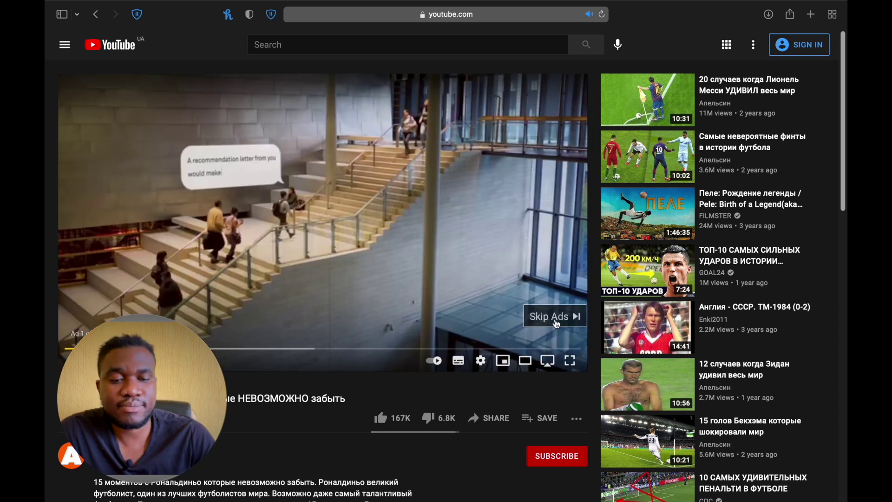
Step: Skip the pre-roll ad, jump to about 3:00 and 4:35, then open a pie recipe video
left_click(555, 316)
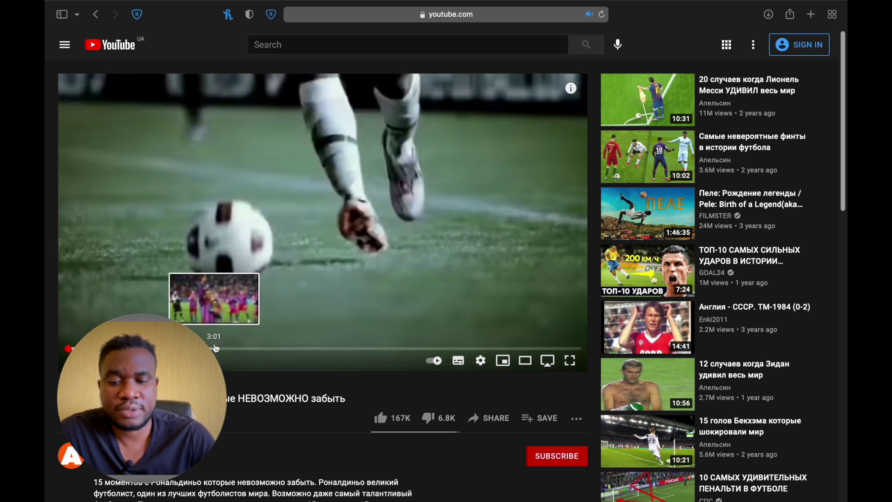
left_click(216, 348)
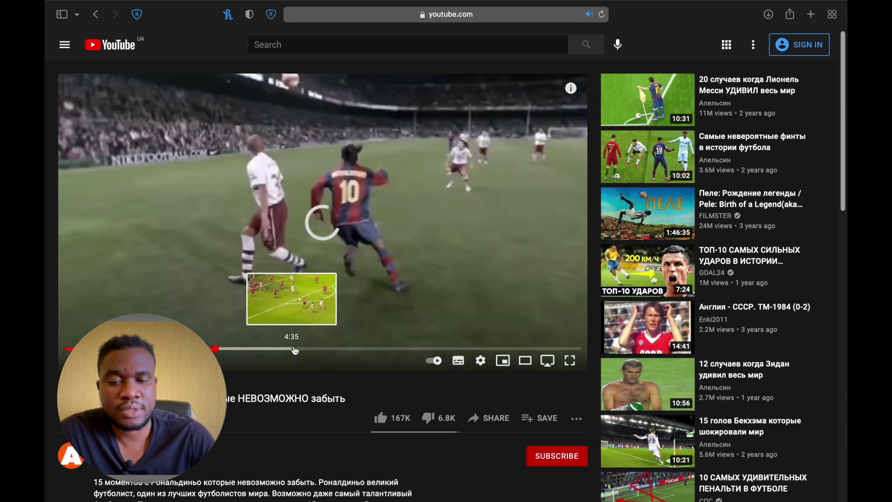
left_click(296, 349)
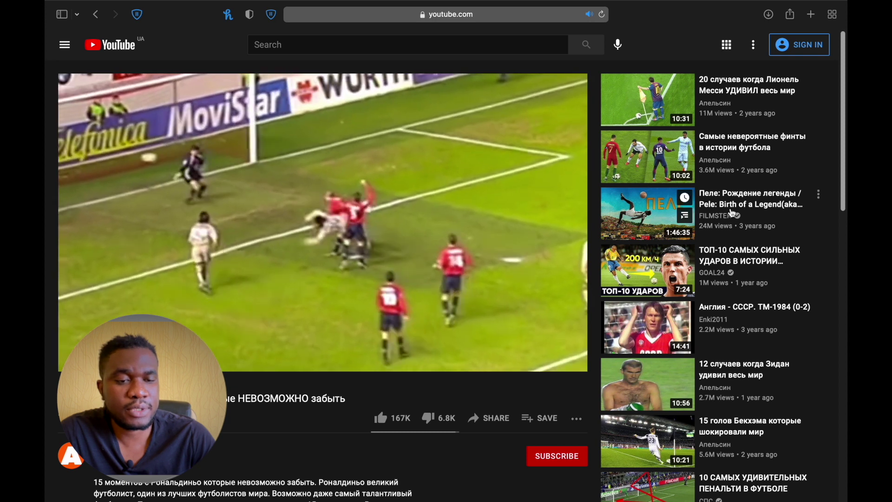
left_click(95, 15)
scroll(281, 294, "down", 5)
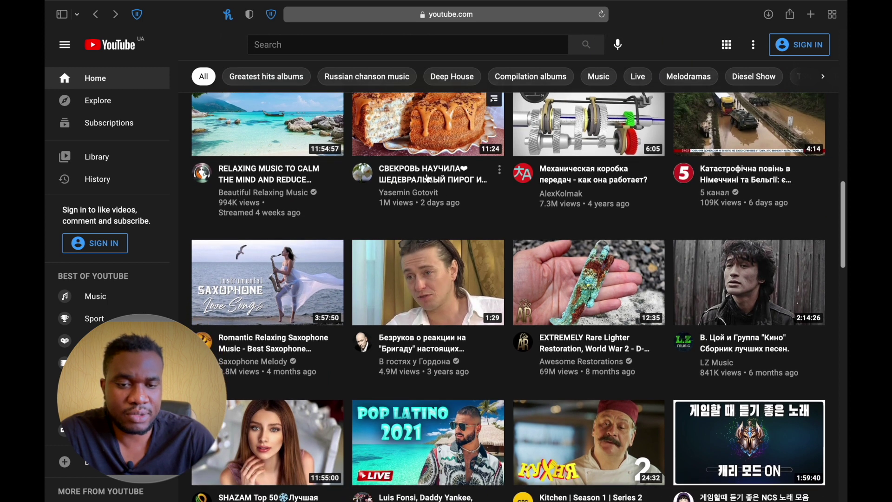
left_click(428, 178)
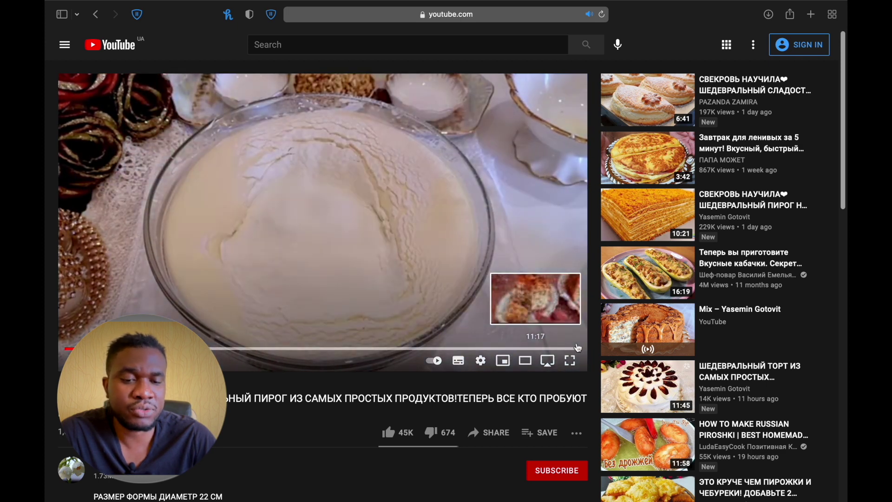
scroll(578, 348, "down", 10)
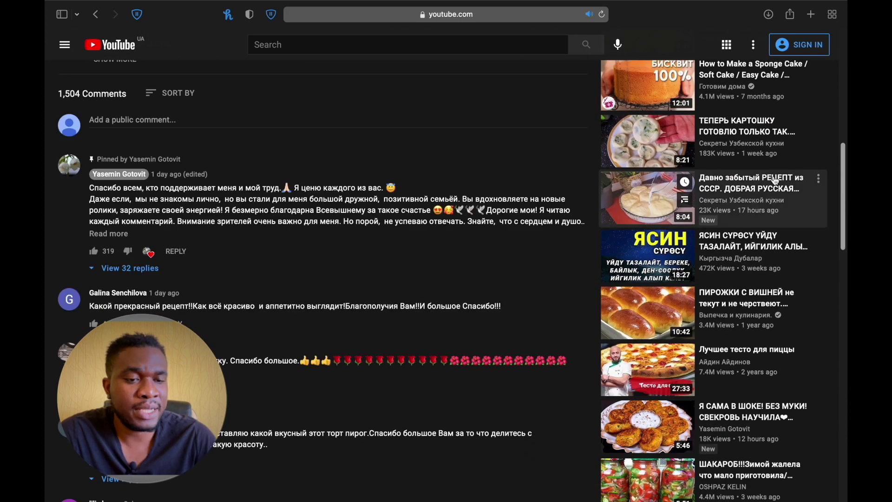
Step: Open a recommended baking recipe video, then the five-minute lazy breakfast video
left_click(776, 182)
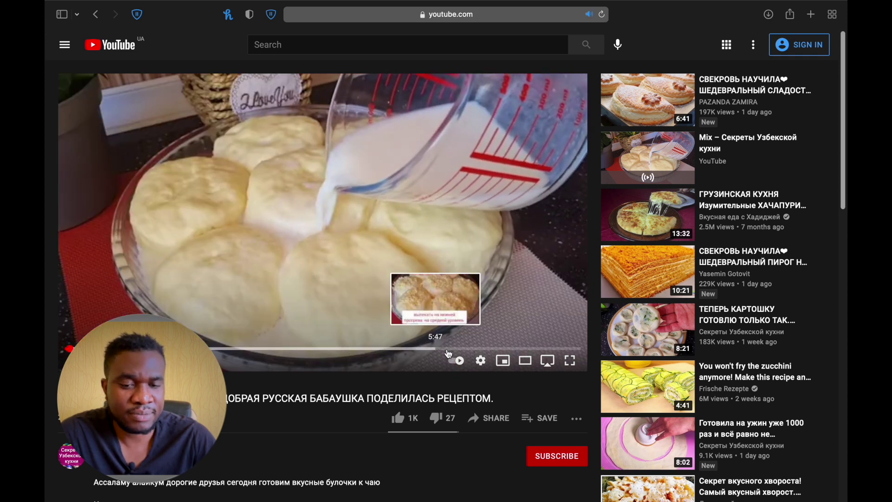
mouse_move(629, 387)
scroll(630, 387, "down", 15)
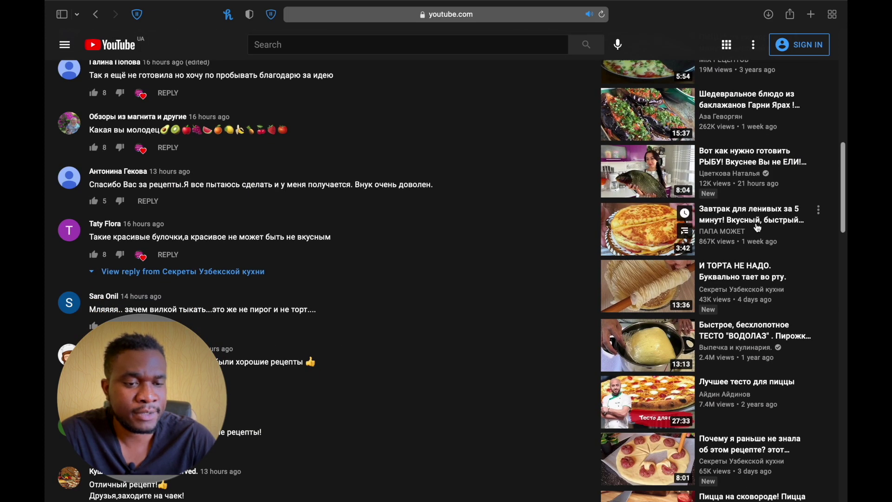
left_click(758, 229)
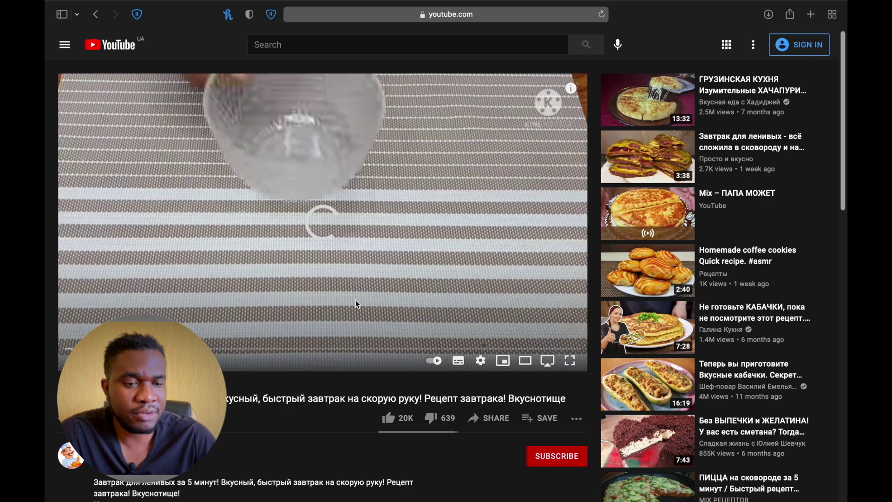
scroll(279, 422, "down", 9)
scroll(279, 422, "up", 9)
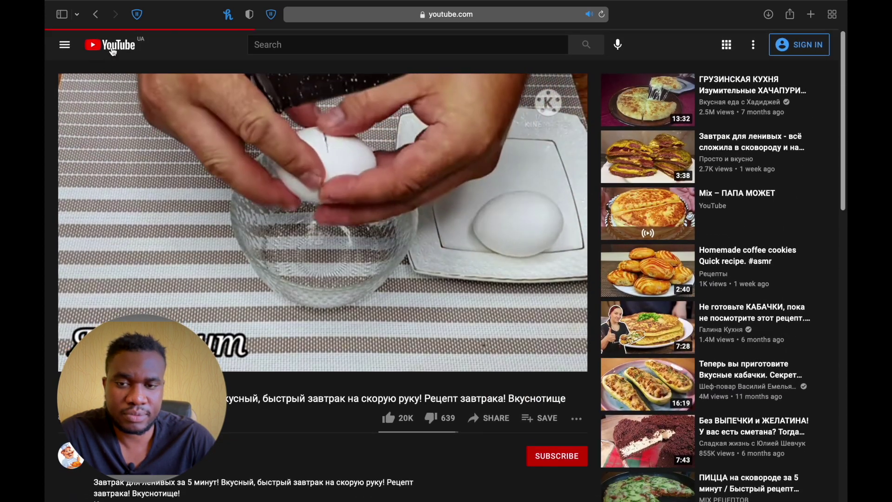
Step: Return home and open the '5 блюд, которые не будут тебе стоить НИЧЕГО!' video, checking for ads
left_click(109, 45)
scroll(445, 460, "down", 10)
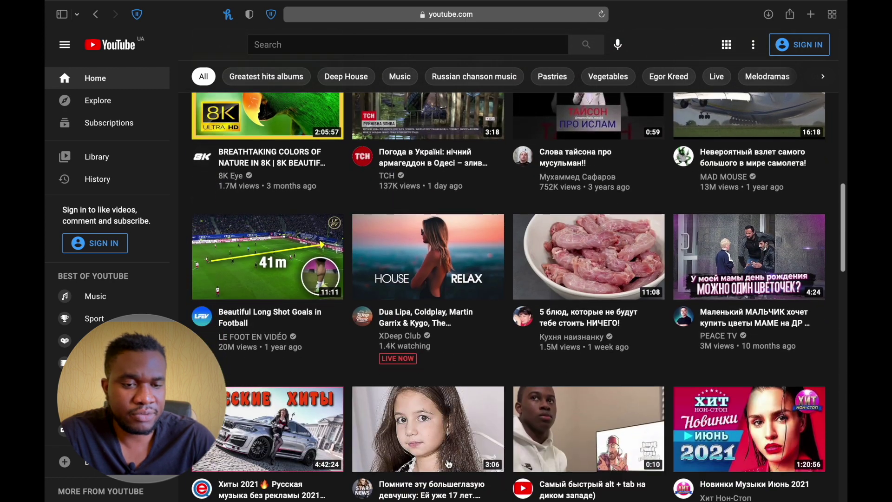
left_click(589, 324)
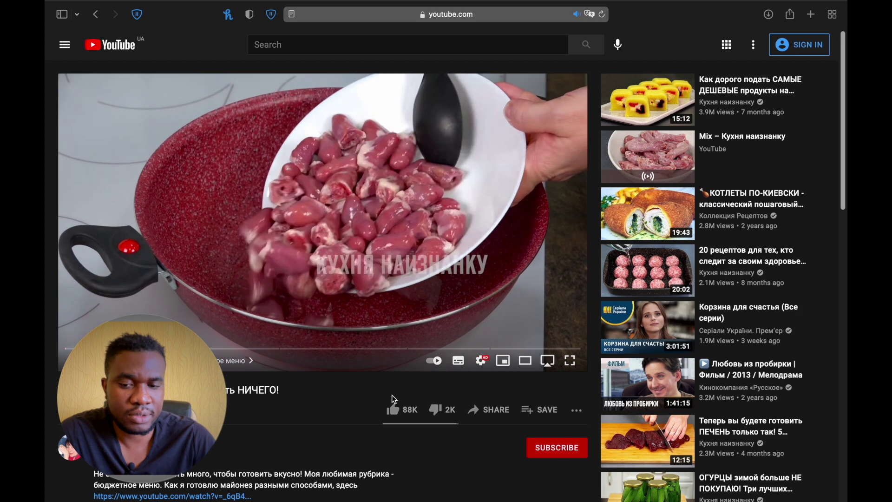
scroll(294, 418, "down", 7)
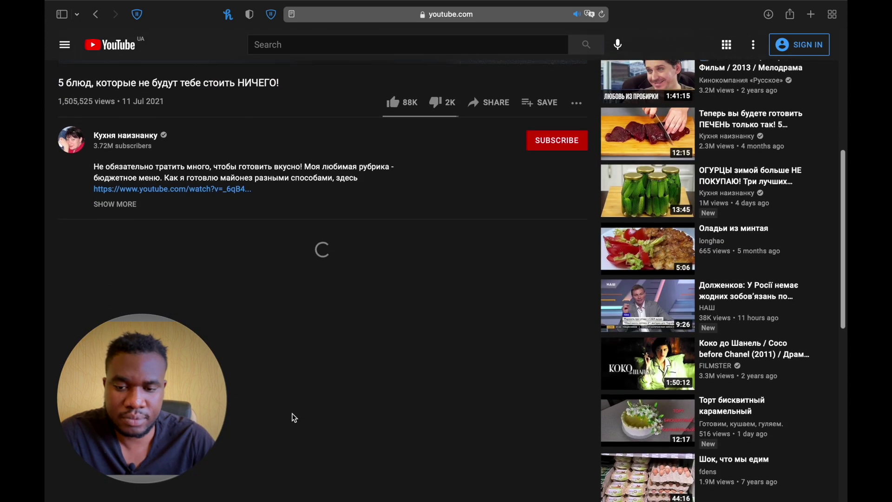
scroll(295, 412, "up", 5)
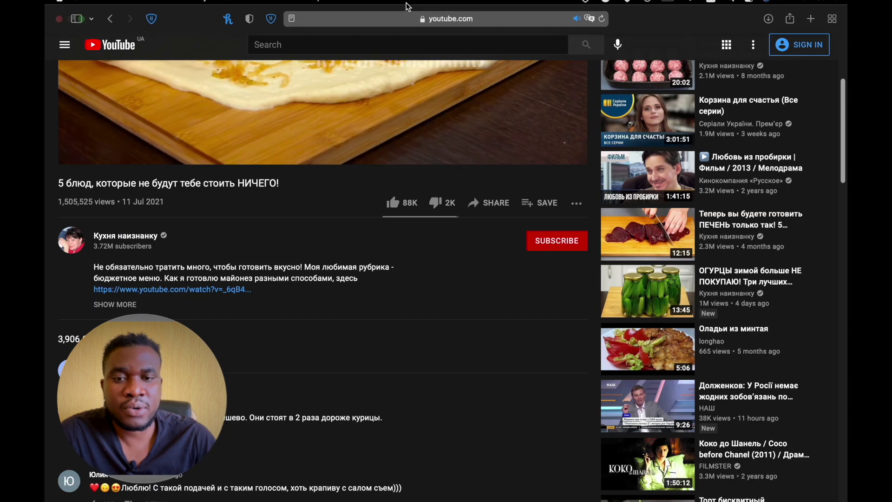
Step: Go to 123moviesca.net and reload its home page
left_click(388, 29)
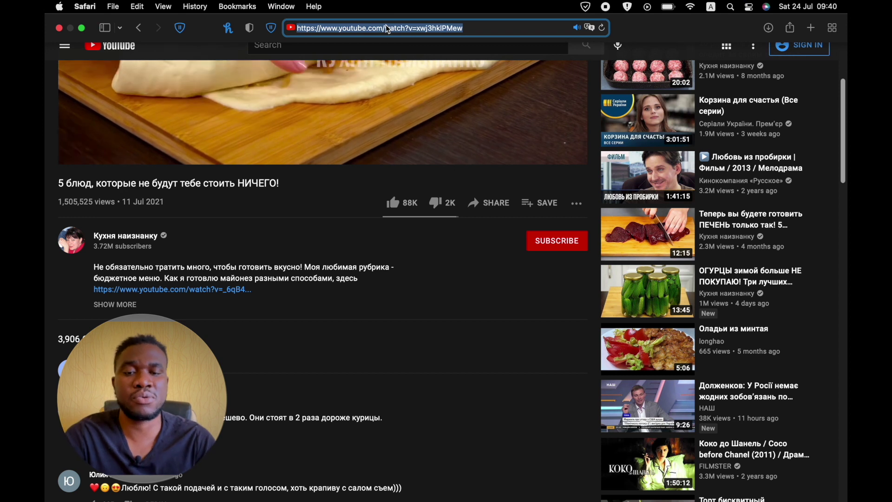
type("123mob")
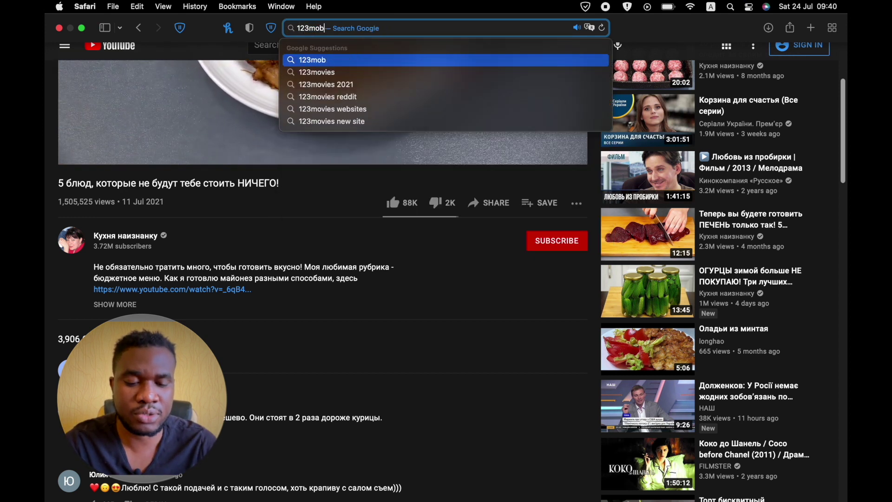
key("BackSpace")
type("viesc")
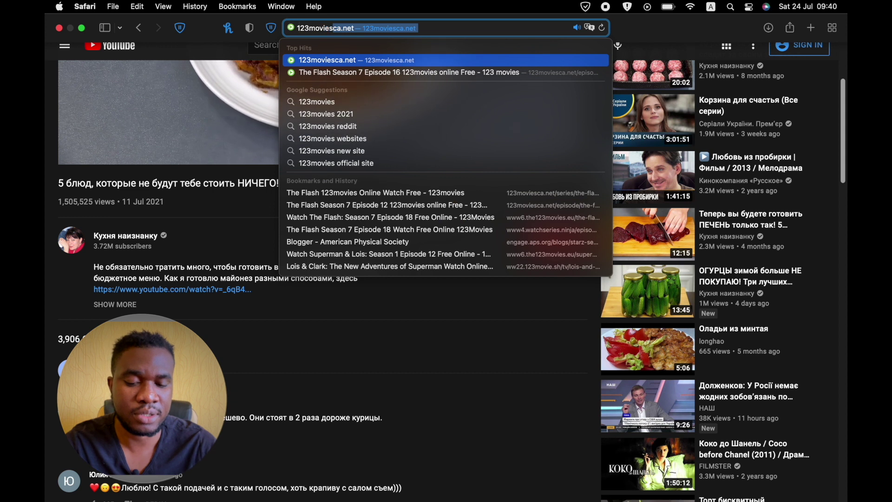
key("Return")
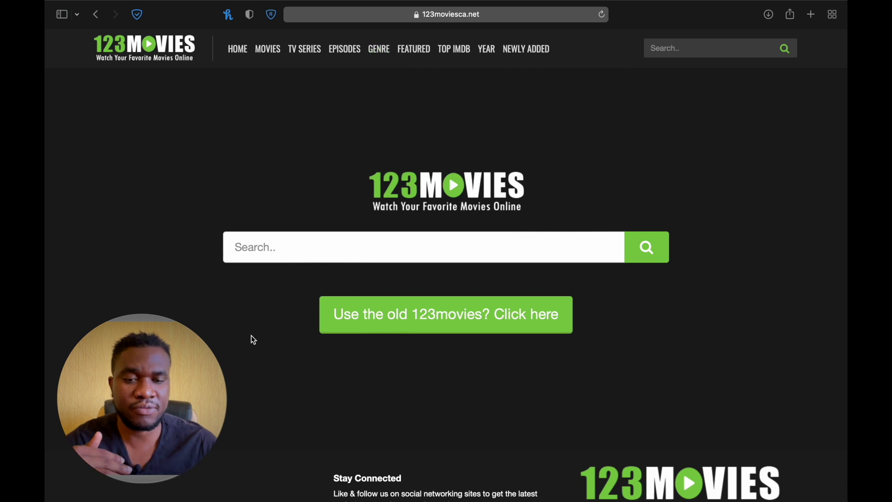
scroll(258, 325, "down", 3)
scroll(263, 311, "up", 4)
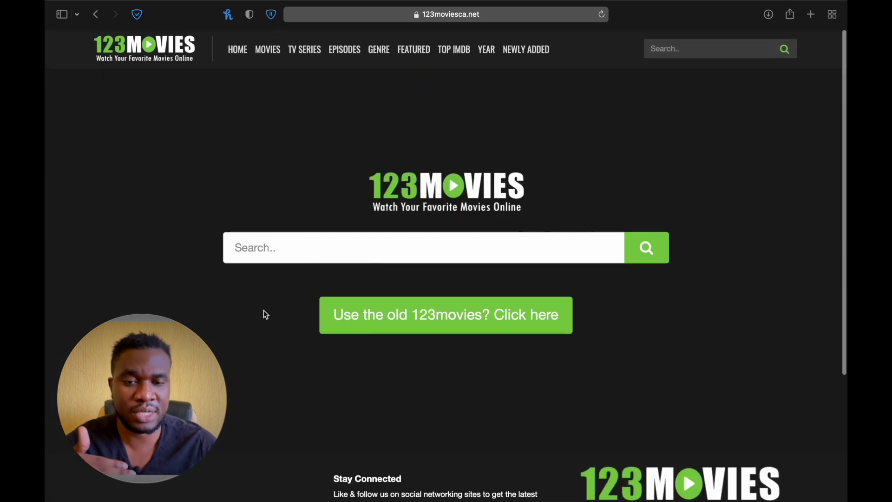
left_click(241, 55)
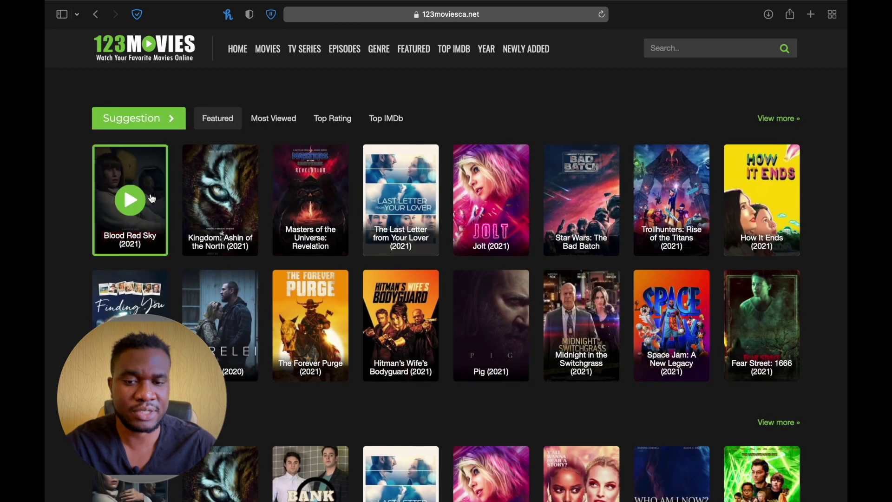
scroll(503, 261, "down", 1)
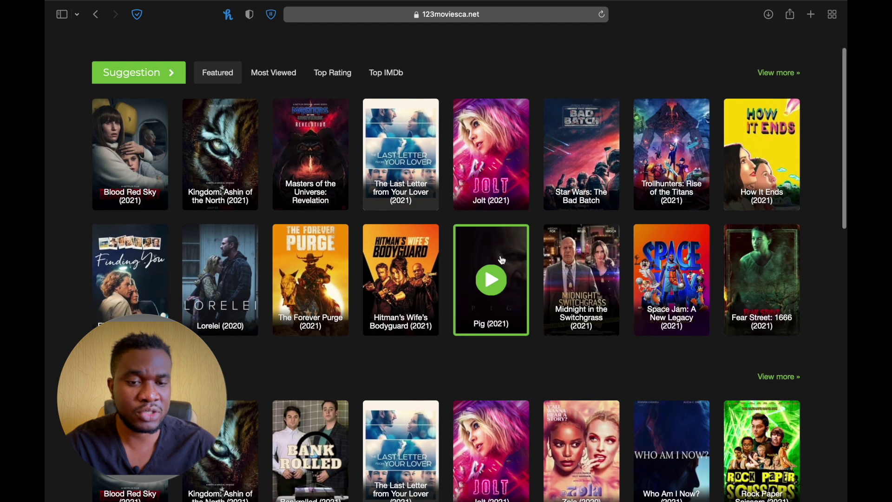
scroll(502, 260, "down", 3)
Step: Play The Forever Purge (2021), then open Blood Red Sky (2021) and start its video
left_click(304, 148)
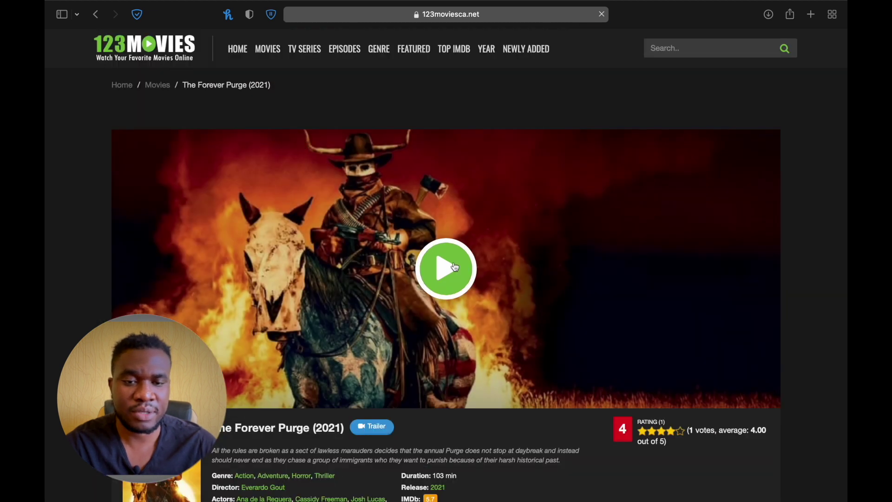
left_click(455, 267)
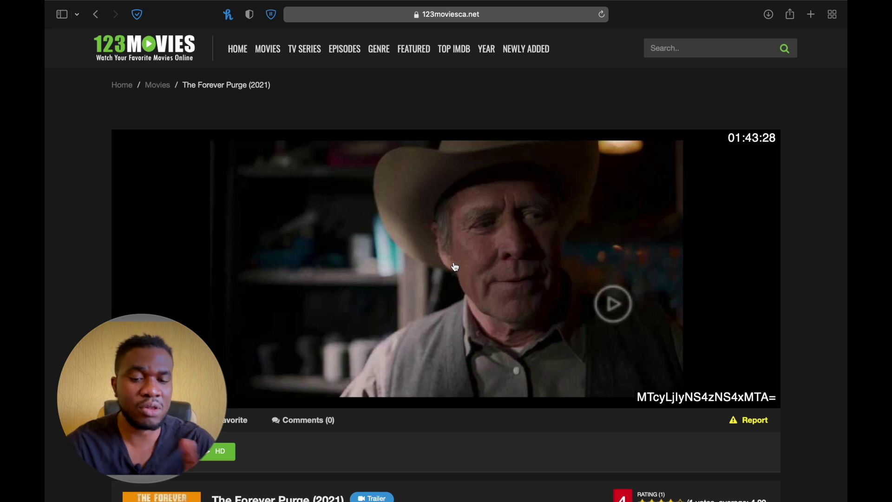
scroll(455, 267, "down", 15)
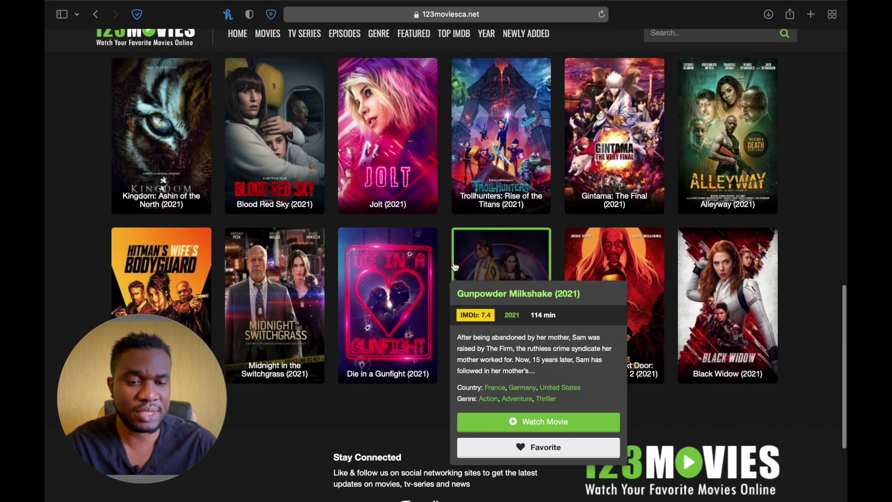
left_click(312, 151)
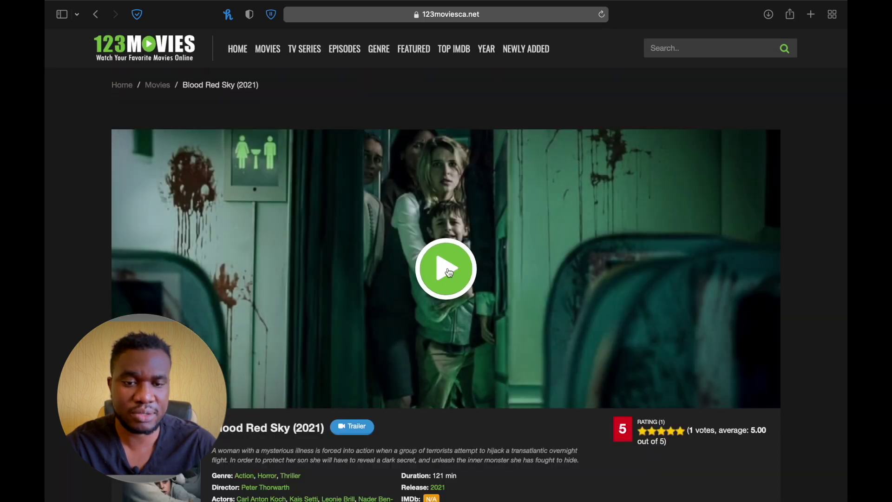
left_click(449, 272)
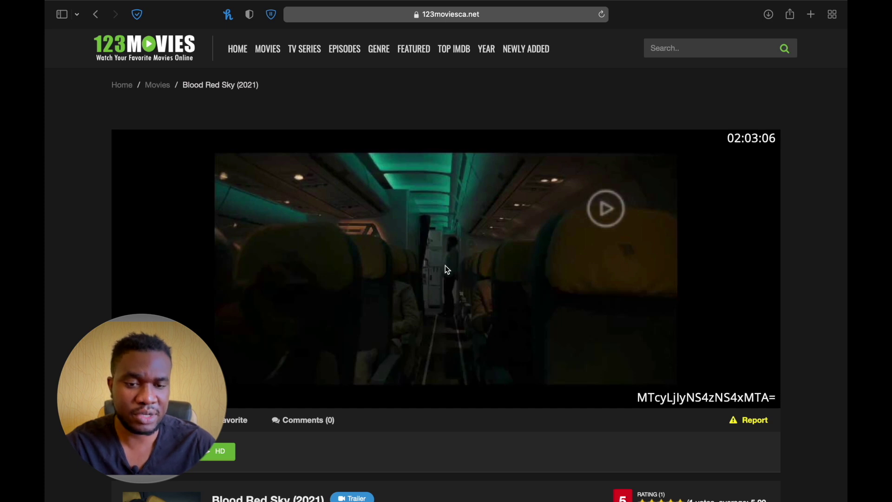
Step: Play the video to test pop-up blocking, then close both blocked 'Failed to open page' tabs
left_click(445, 265)
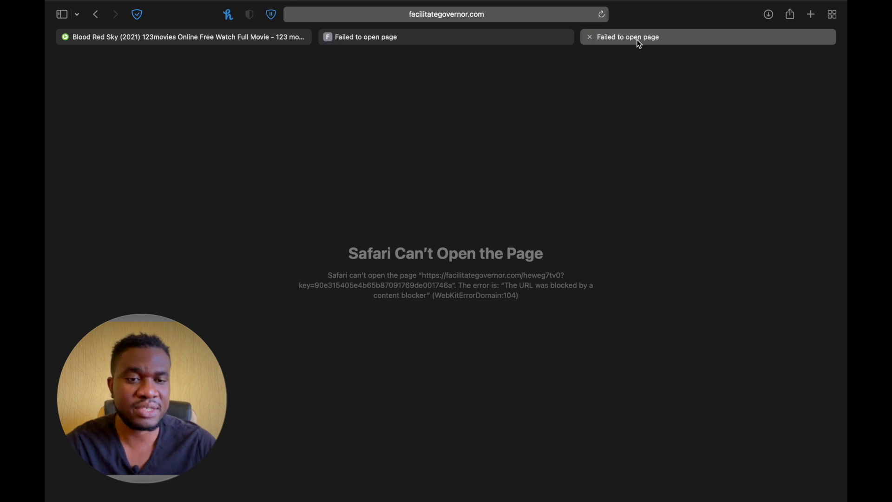
left_click(483, 36)
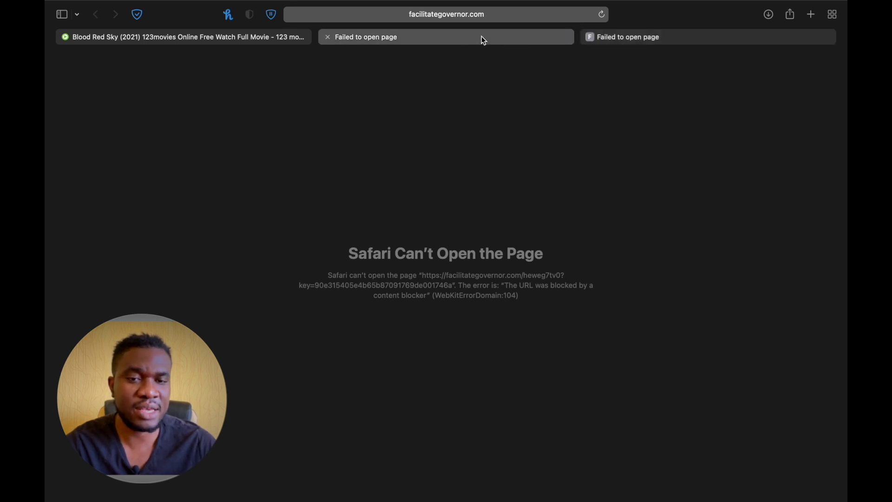
left_click(329, 38)
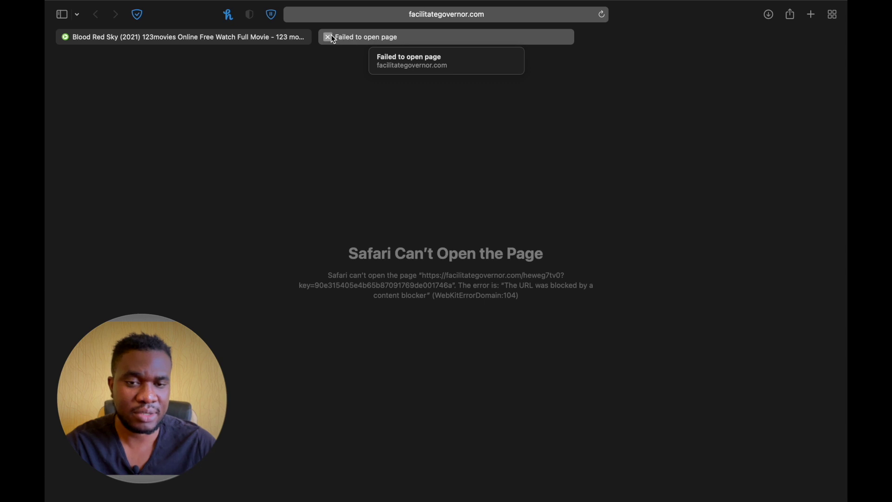
left_click(328, 37)
Step: Open the Jolt (2021) movie page, then return to the 123movies home page
scroll(392, 302, "down", 5)
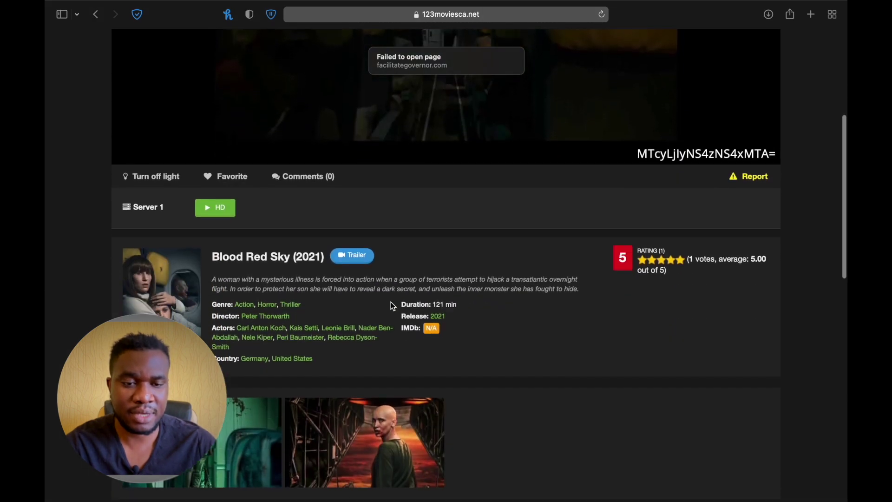
scroll(391, 302, "down", 5)
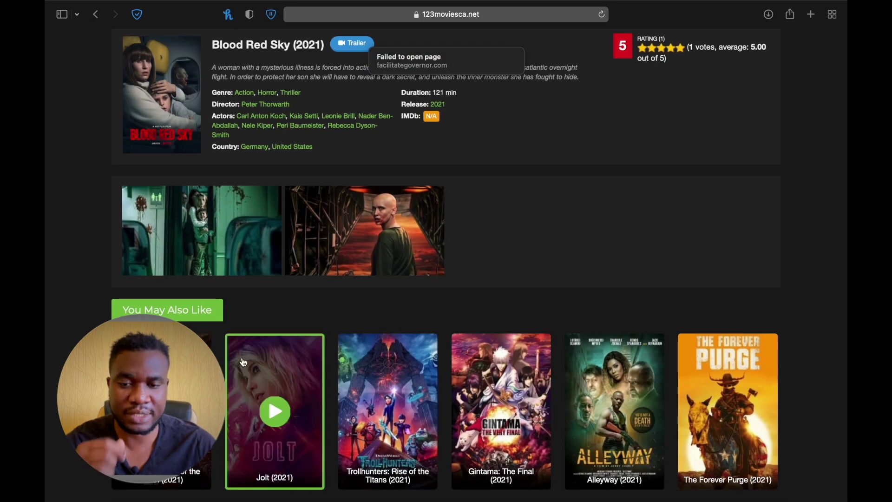
left_click(246, 366)
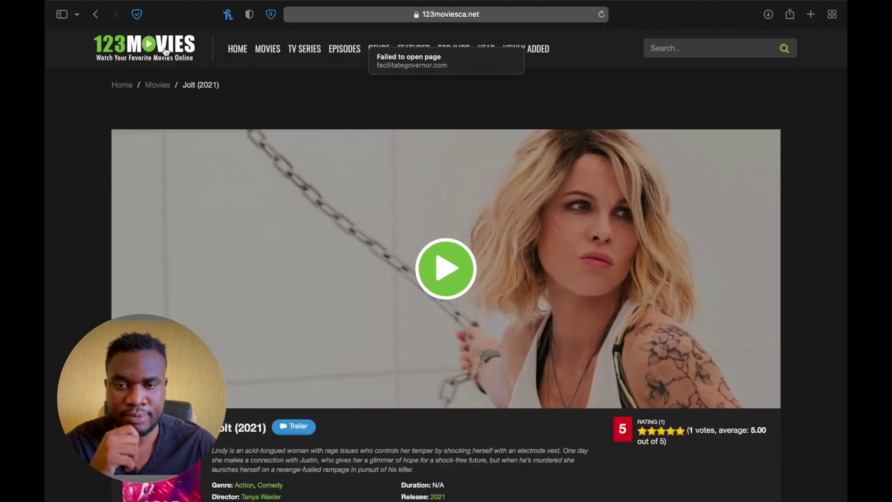
left_click(166, 53)
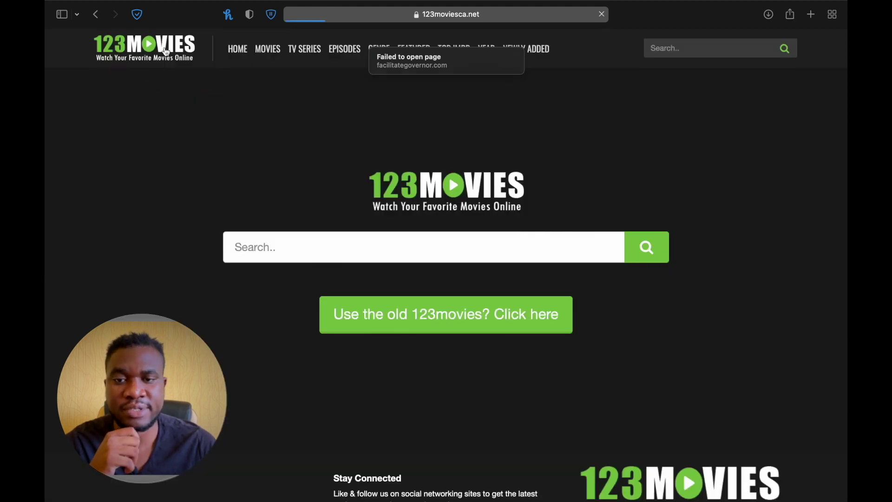
Step: Load theverge.com from the address bar
left_click(481, 19)
type("the")
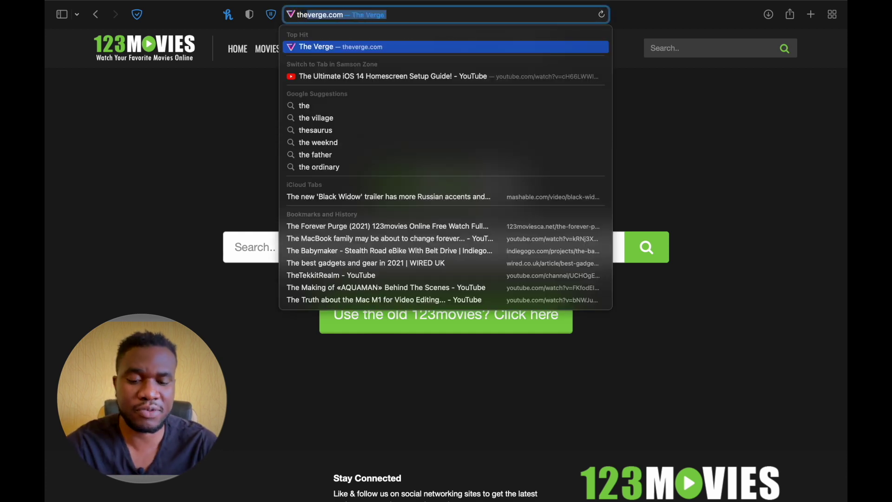
key("BackSpace")
type("ve")
key("Return")
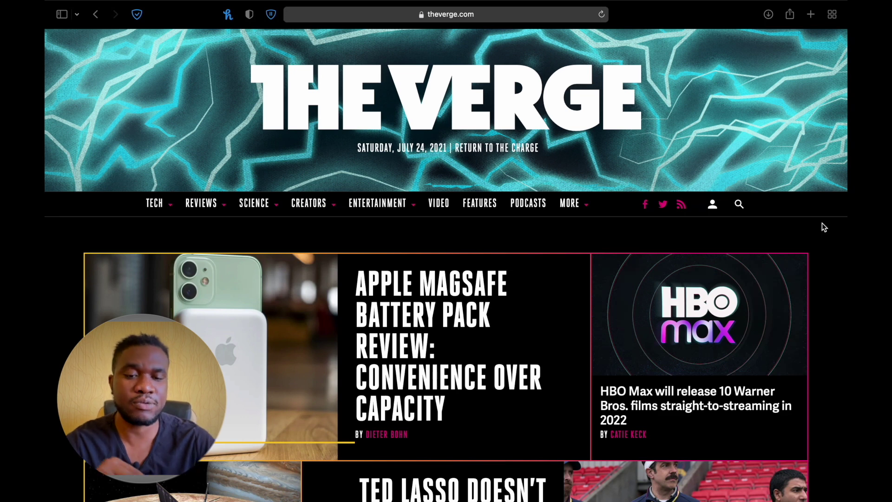
Step: Scroll through The Verge's article feed checking for ads, ending back near the top banner
scroll(567, 287, "down", 15)
scroll(567, 289, "down", 10)
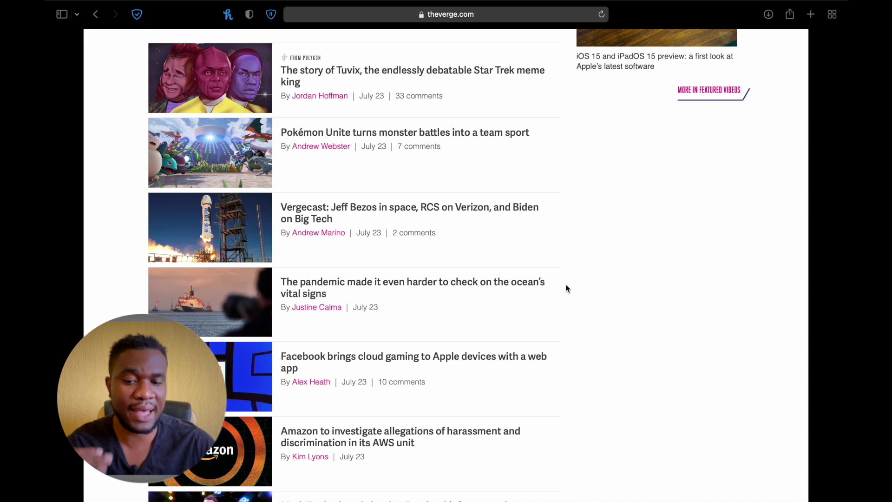
scroll(566, 288, "down", 10)
scroll(566, 288, "down", 5)
scroll(566, 288, "up", 2)
scroll(566, 288, "down", 4)
scroll(566, 288, "up", 20)
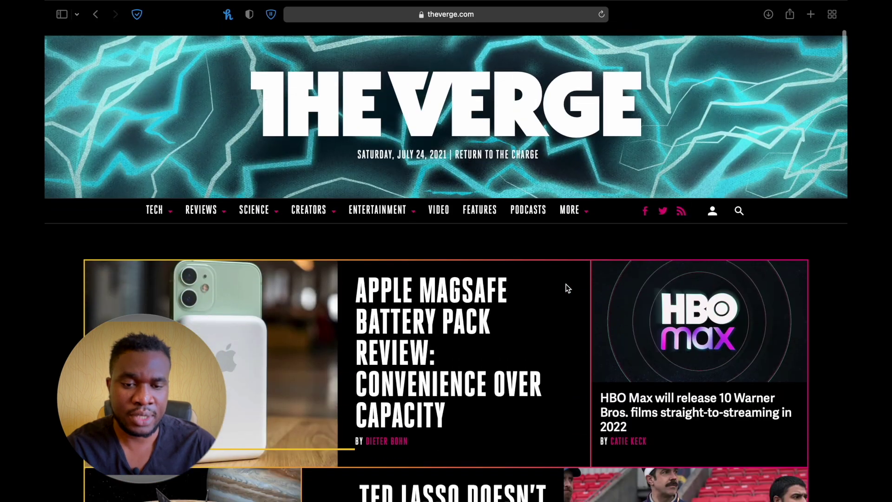